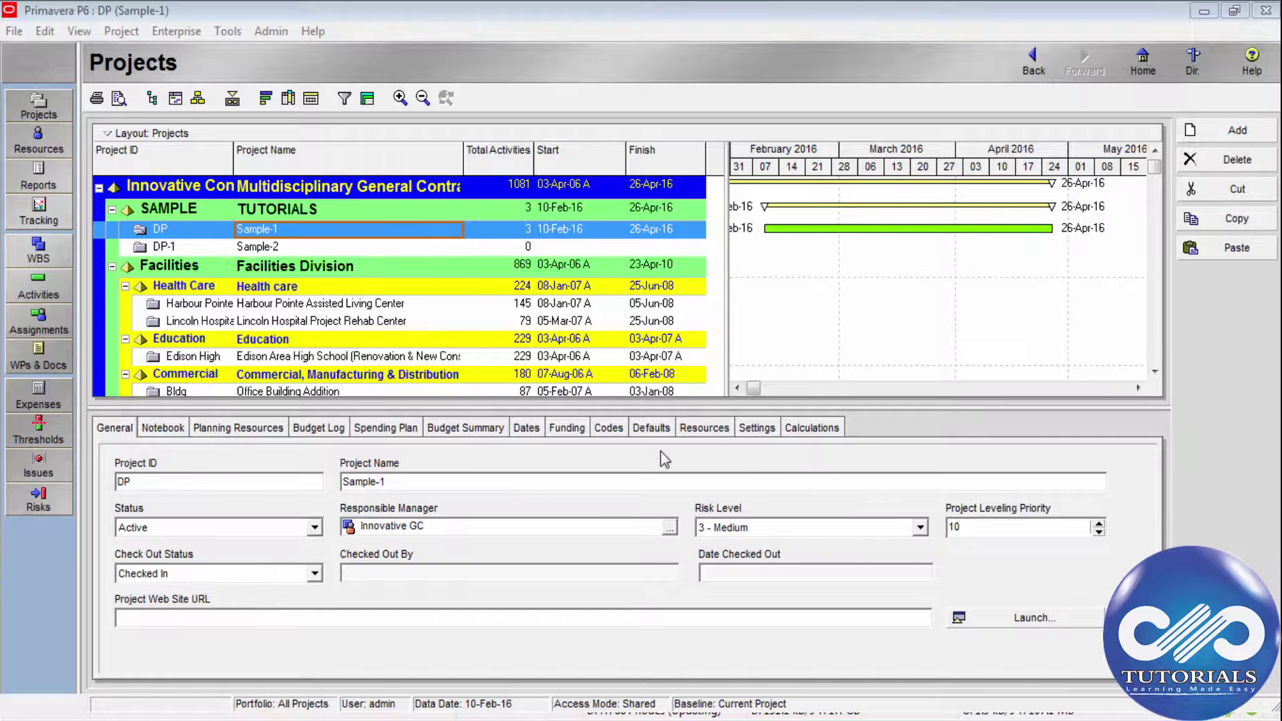
{"action": "left_click", "coordinate": [302, 207]}
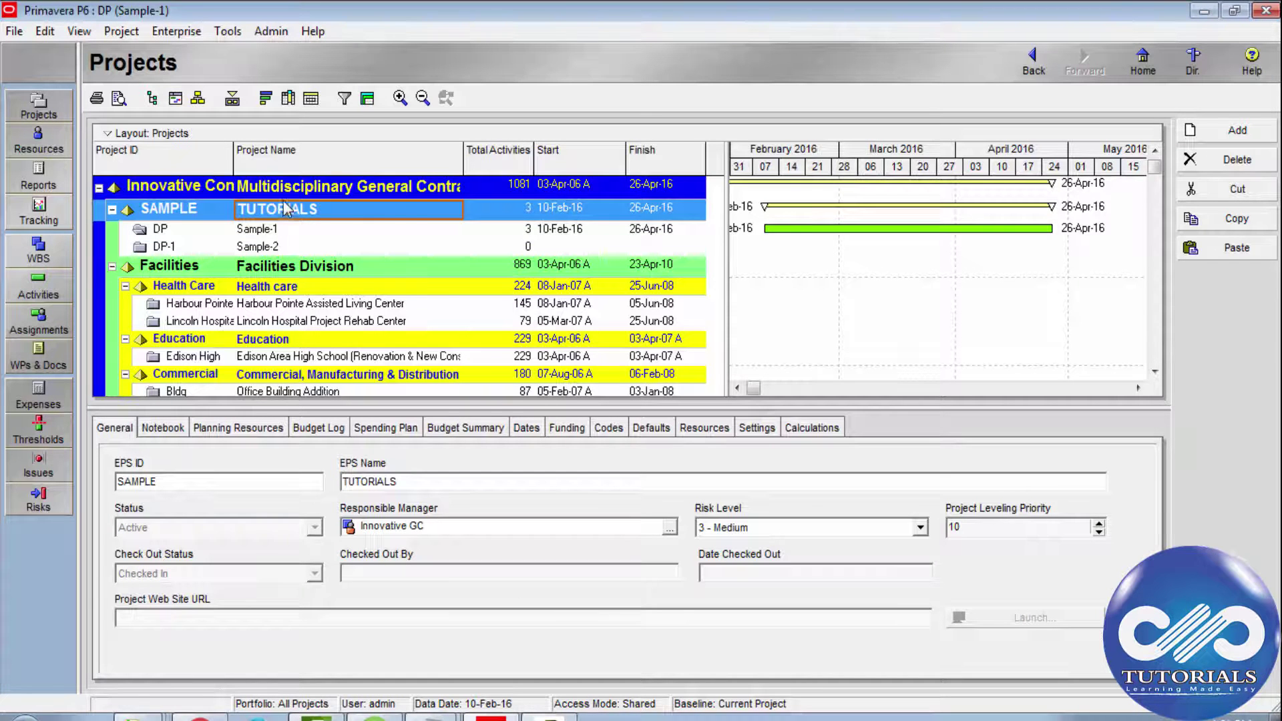
{"action": "left_click", "coordinate": [274, 232]}
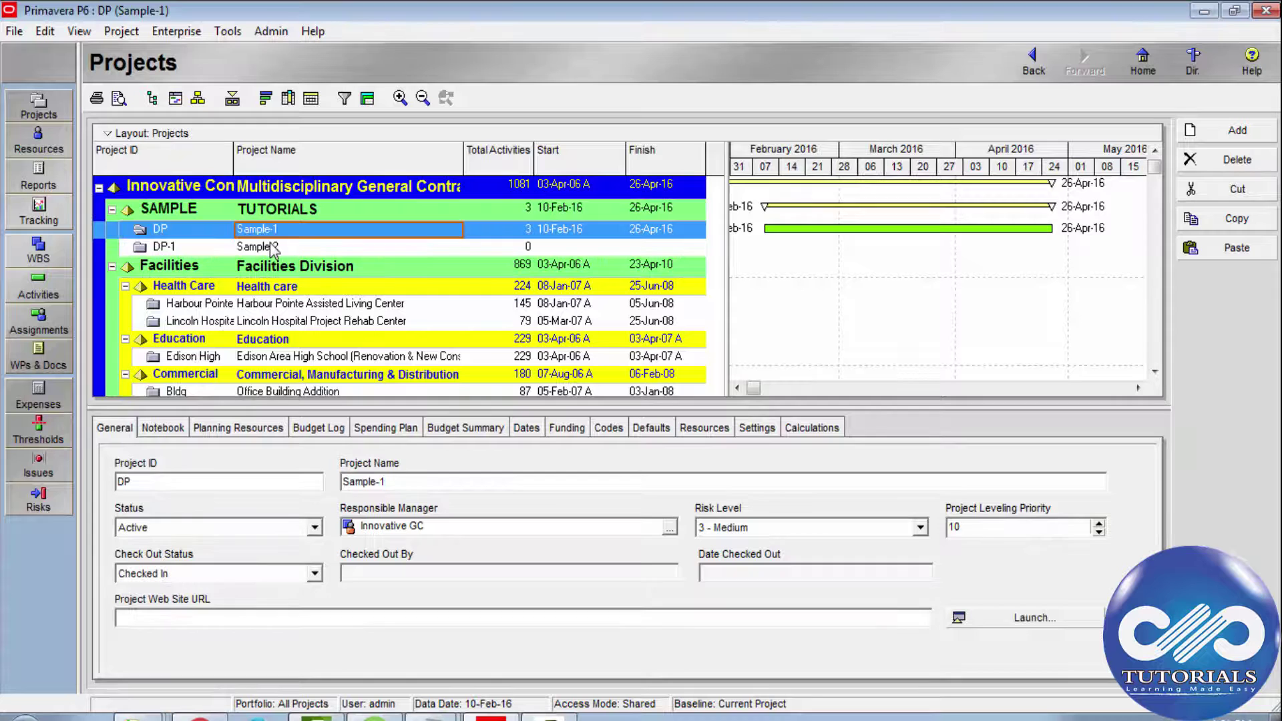
{"action": "left_click", "coordinate": [281, 191]}
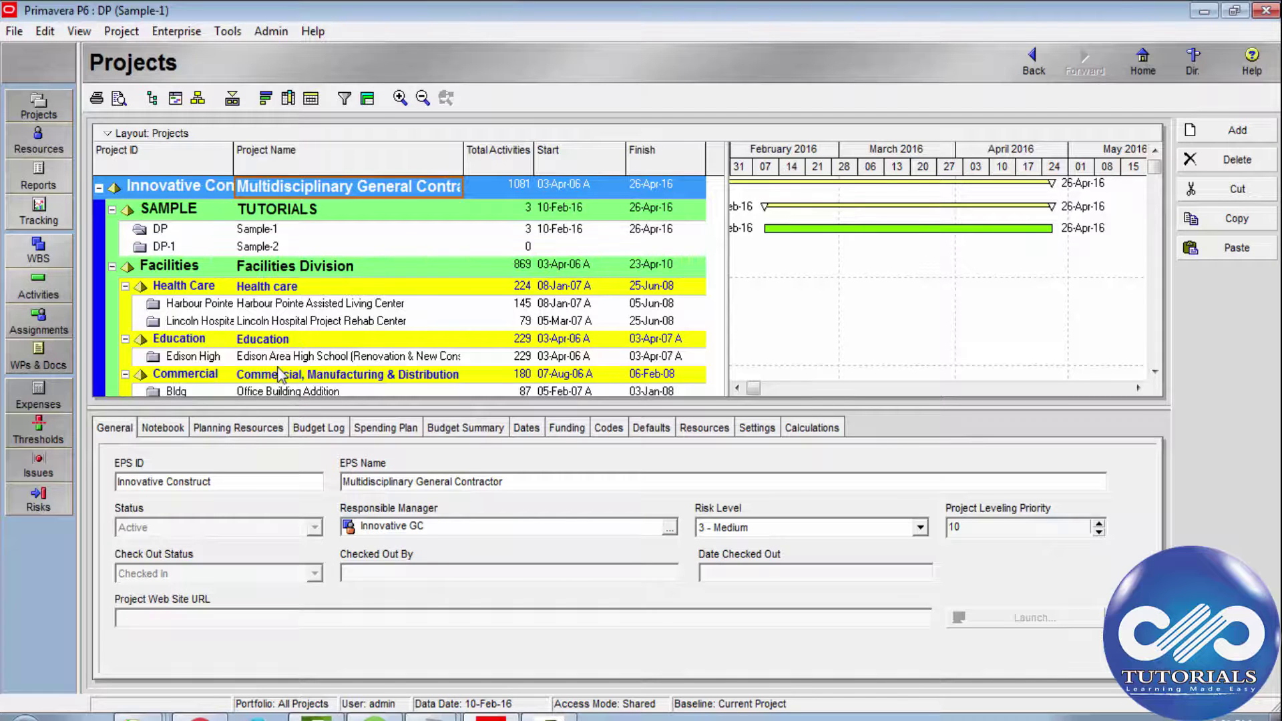
{"action": "left_click", "coordinate": [272, 211]}
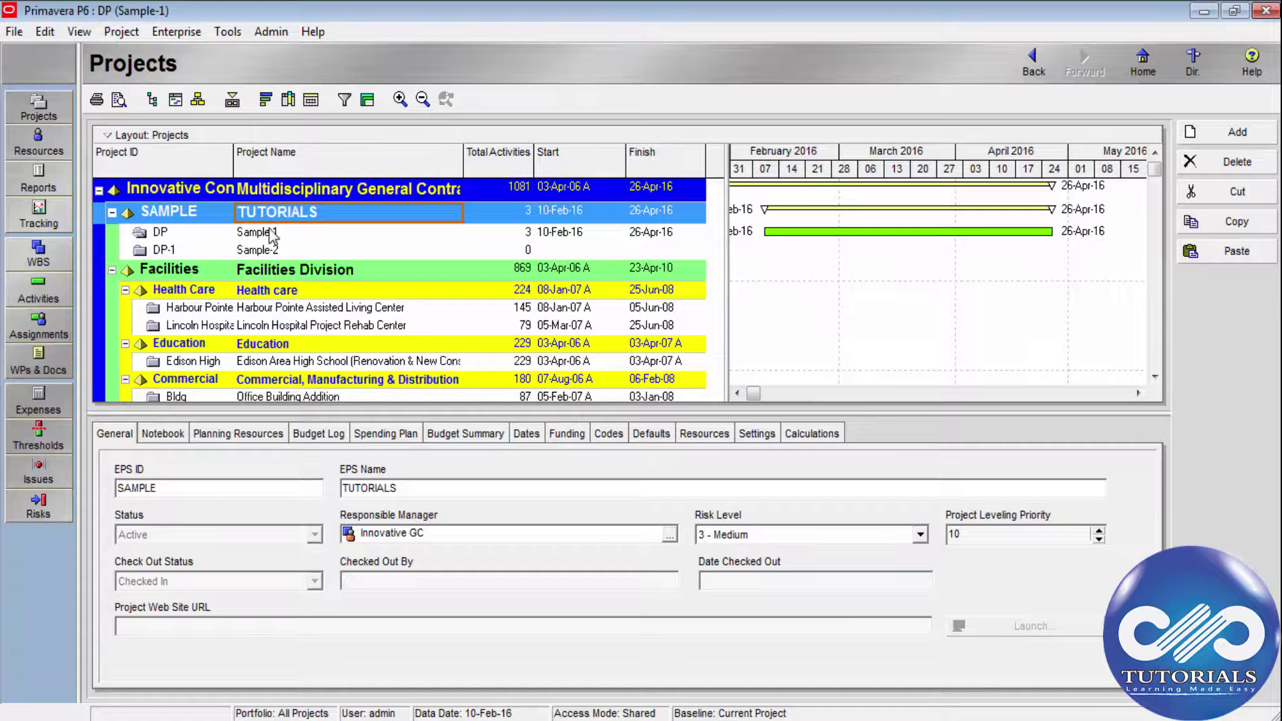
Enter a $6,000 original budget for the TUTORIALS EPS in its Budget Log.
{"action": "left_click", "coordinate": [318, 436]}
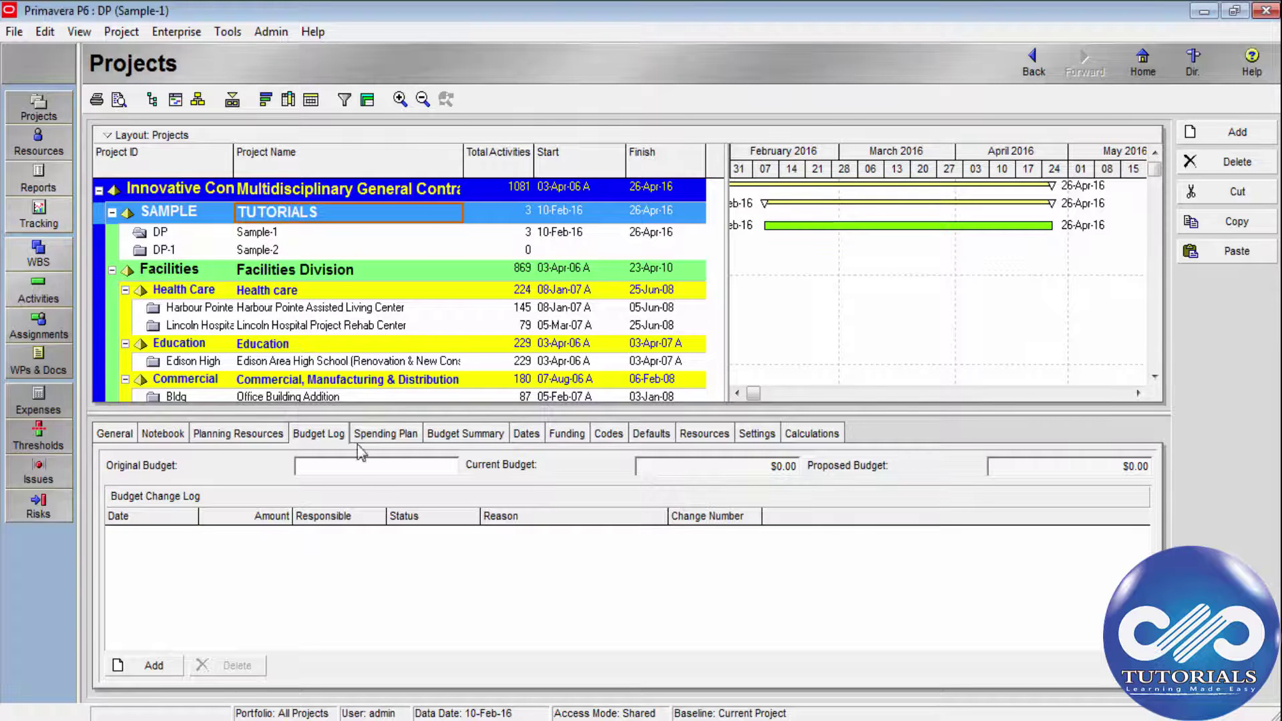
{"action": "type", "text": "6000"}
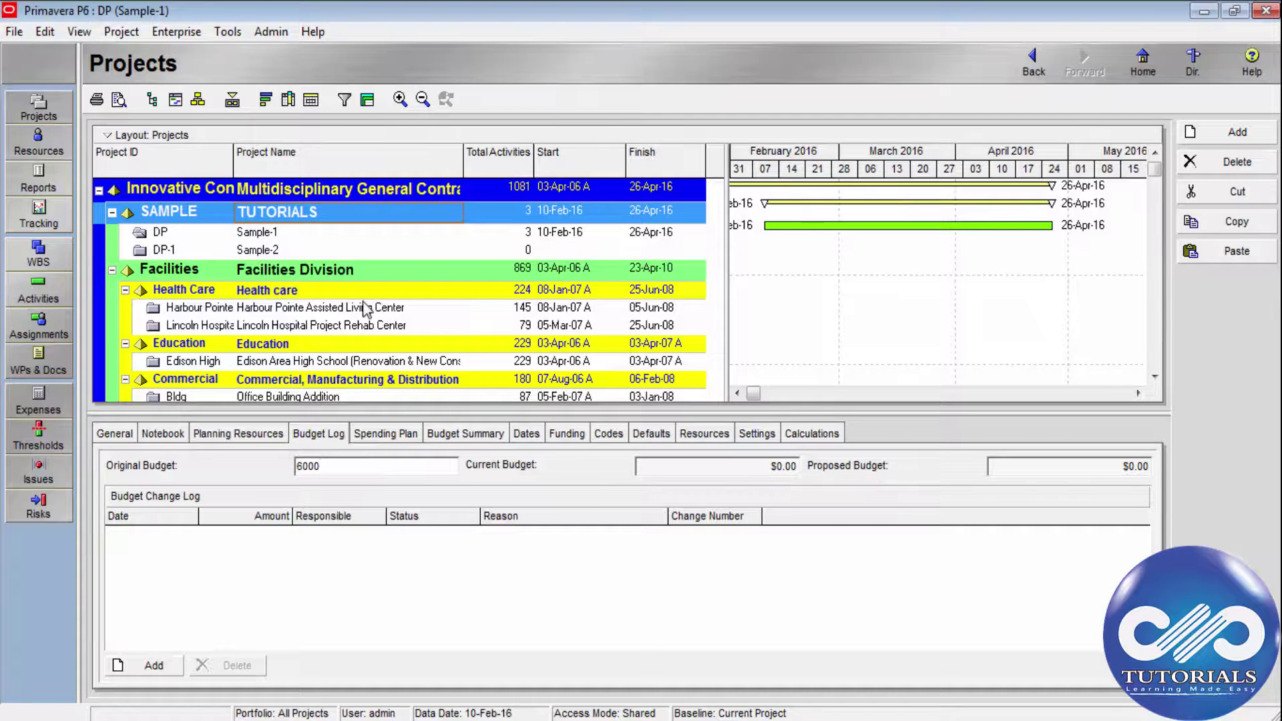
{"action": "key", "text": "Return"}
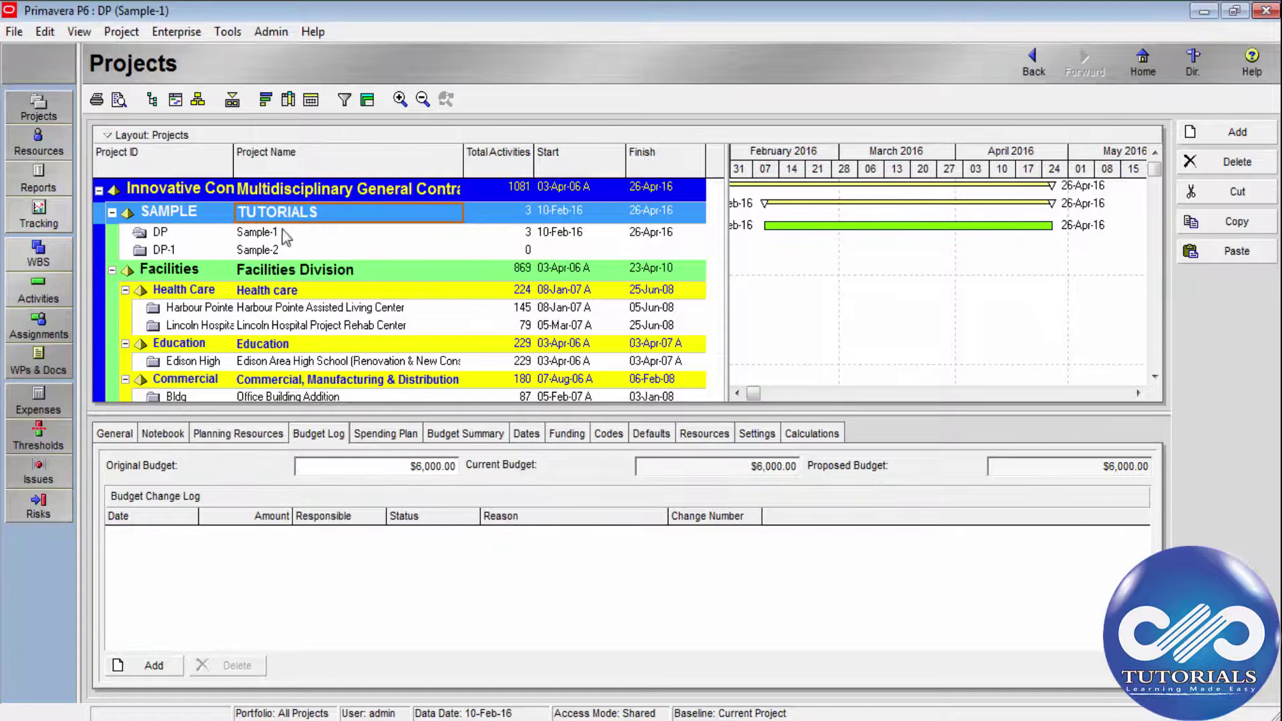
Give the Sample-2 project an original budget of $3,000.
{"action": "left_click", "coordinate": [281, 233]}
{"action": "left_click", "coordinate": [414, 466]}
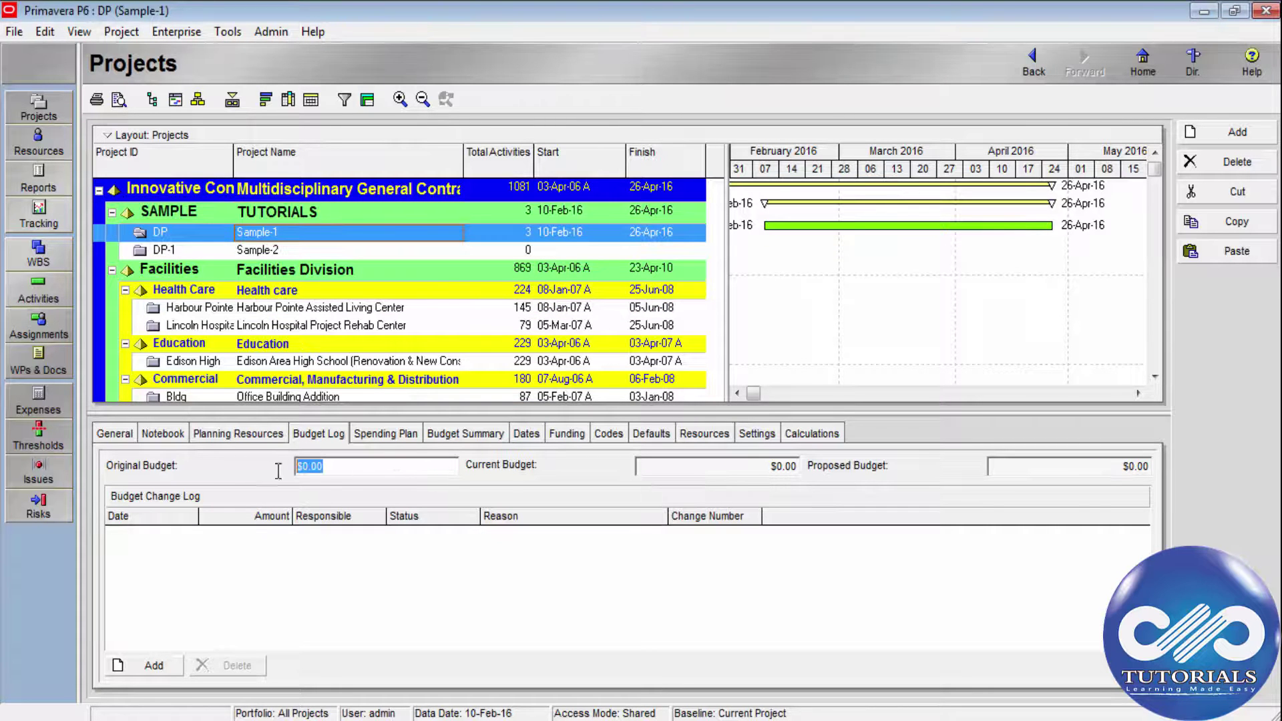
{"action": "left_click", "coordinate": [304, 251]}
{"action": "left_click", "coordinate": [367, 466]}
{"action": "type", "text": "3000"}
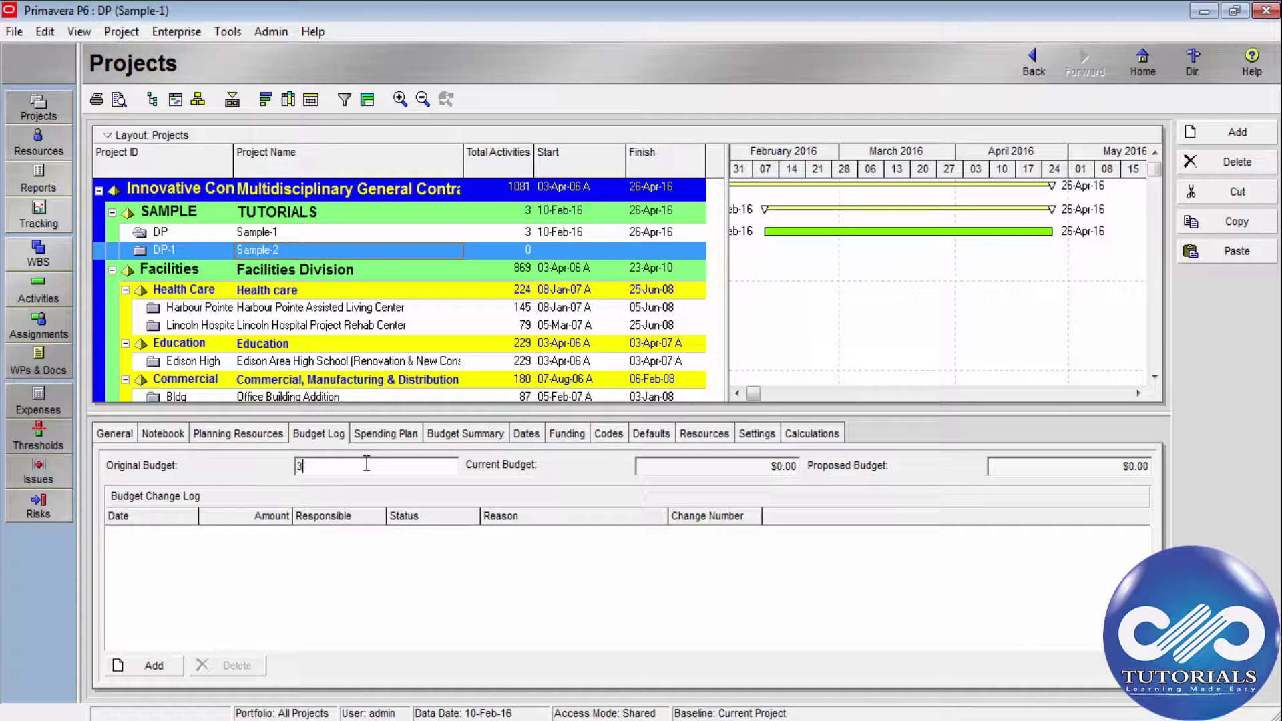
{"action": "left_click", "coordinate": [304, 289]}
Review the budgets: $6,000 for TUTORIALS, $3,000 for Sample-1 and Sample-2.
{"action": "left_click", "coordinate": [303, 249]}
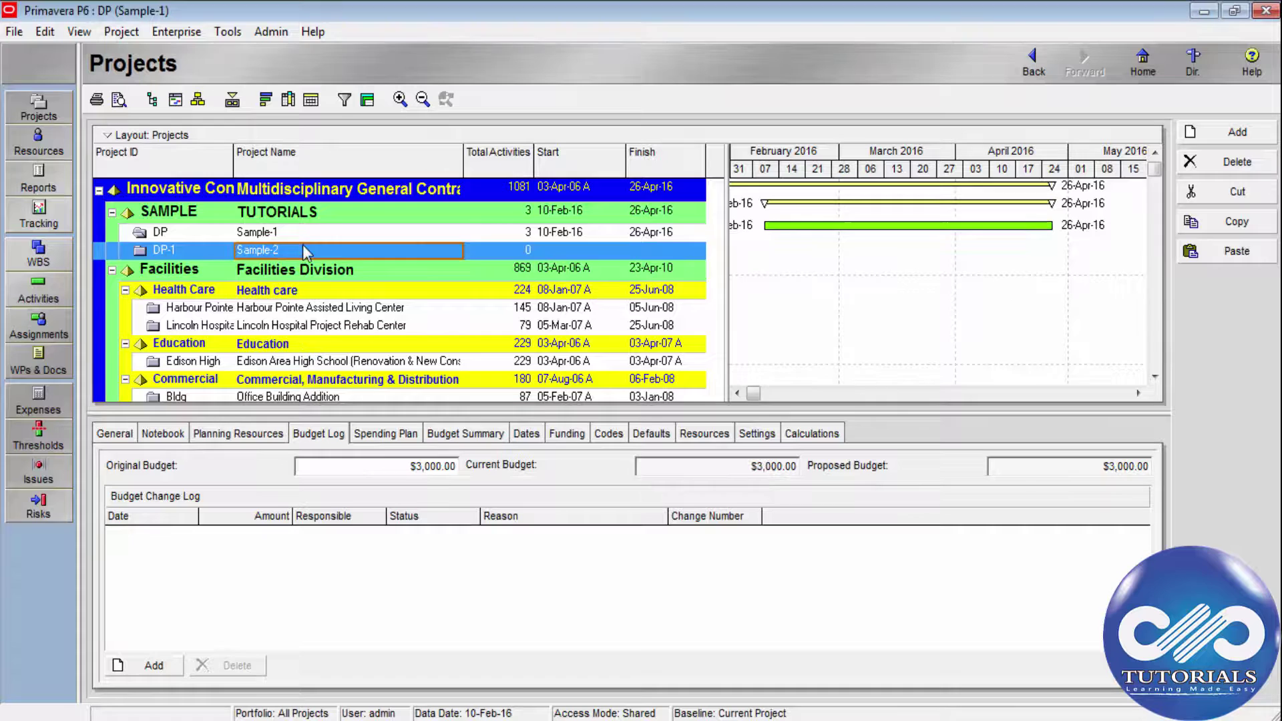
{"action": "left_click", "coordinate": [302, 231]}
{"action": "left_click", "coordinate": [304, 212]}
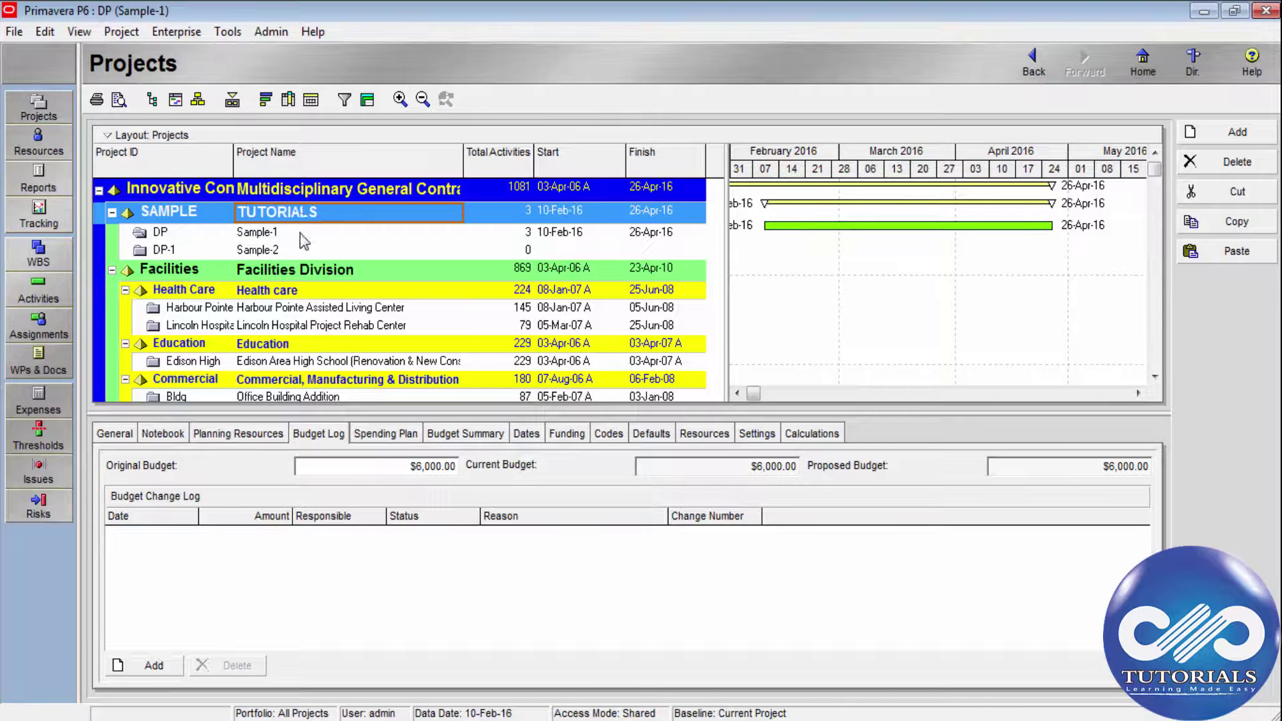
{"action": "left_click", "coordinate": [299, 234]}
{"action": "left_click", "coordinate": [297, 247]}
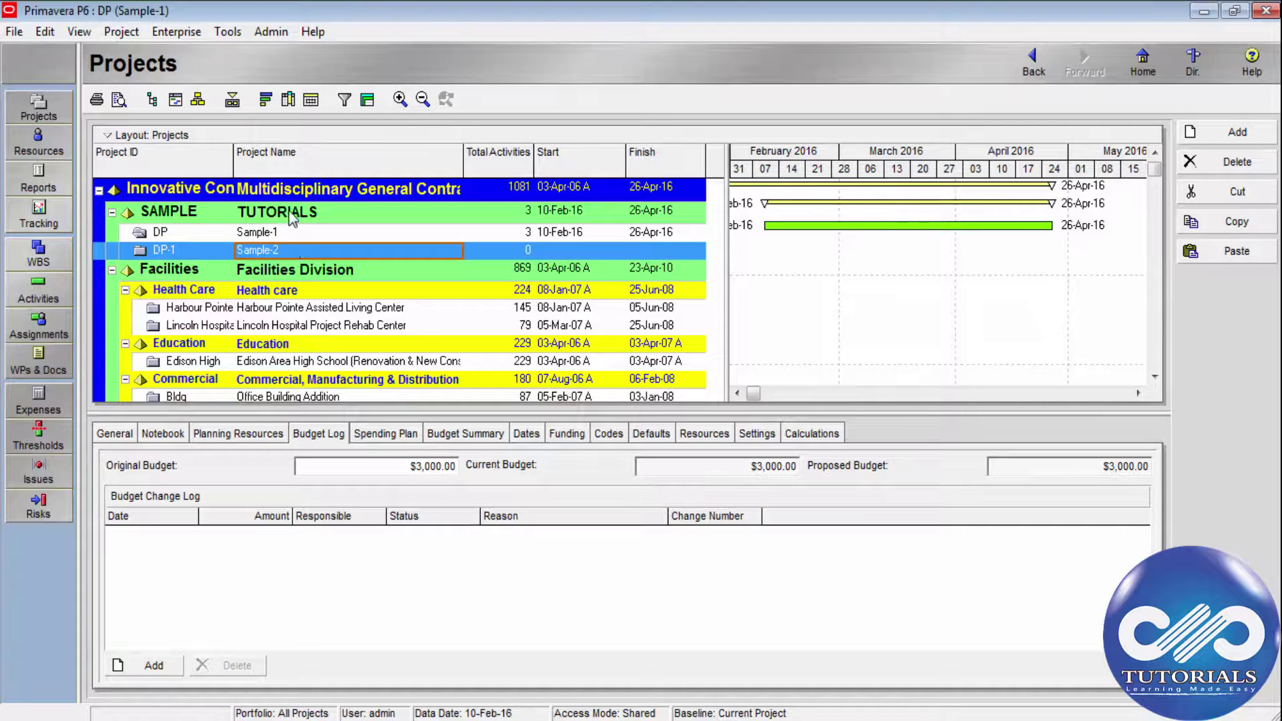
{"action": "left_click", "coordinate": [293, 214]}
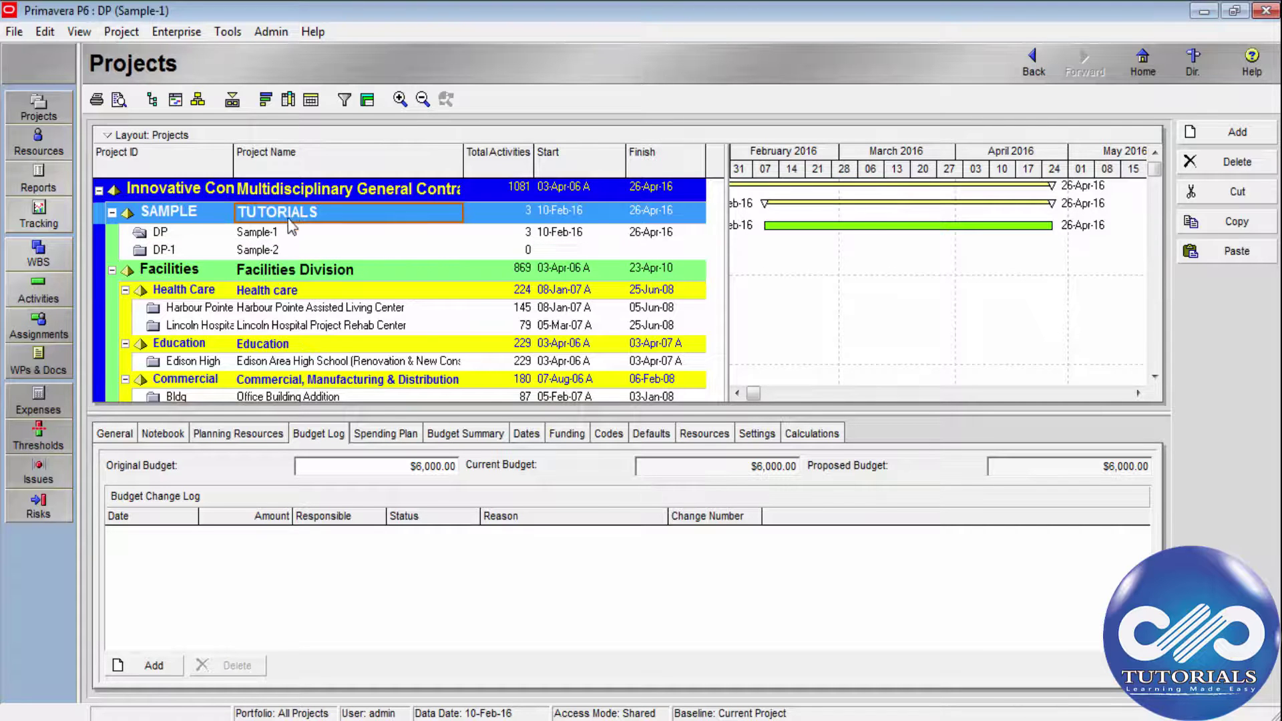
Compare the TUTORIALS EPS spending plan with its $6,000 original budget.
{"action": "left_click", "coordinate": [373, 436]}
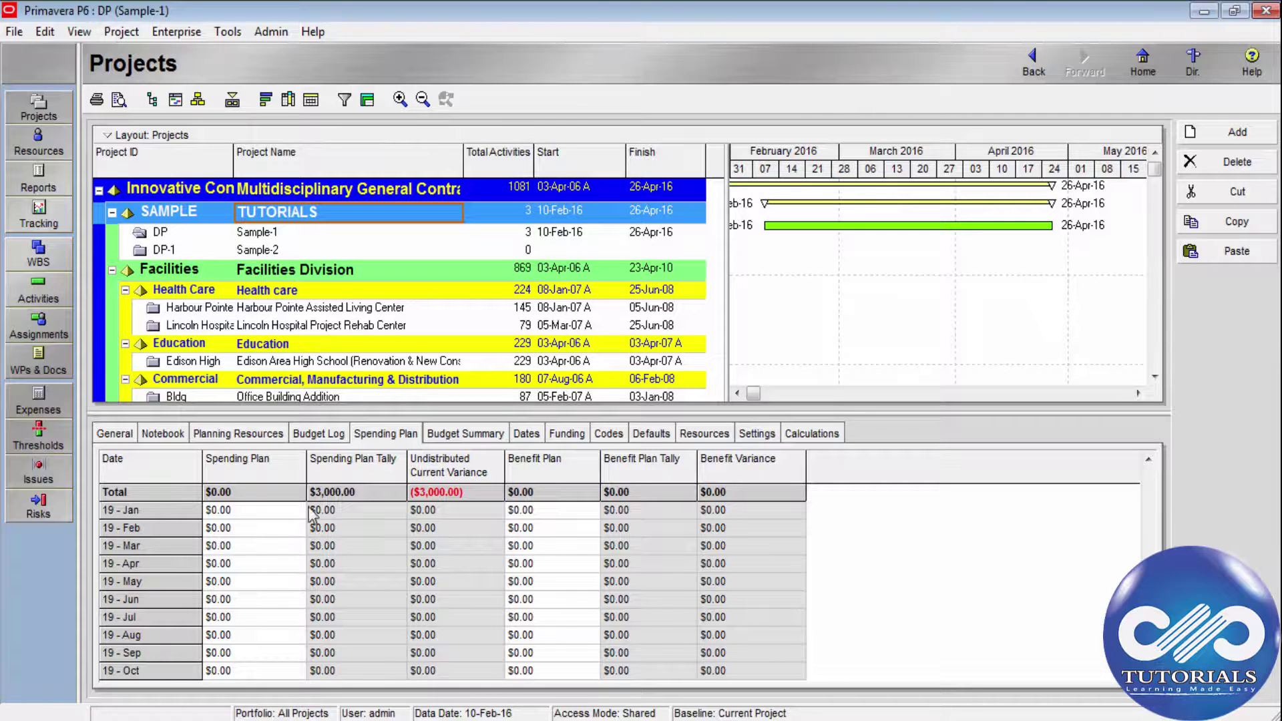
{"action": "left_click", "coordinate": [243, 531]}
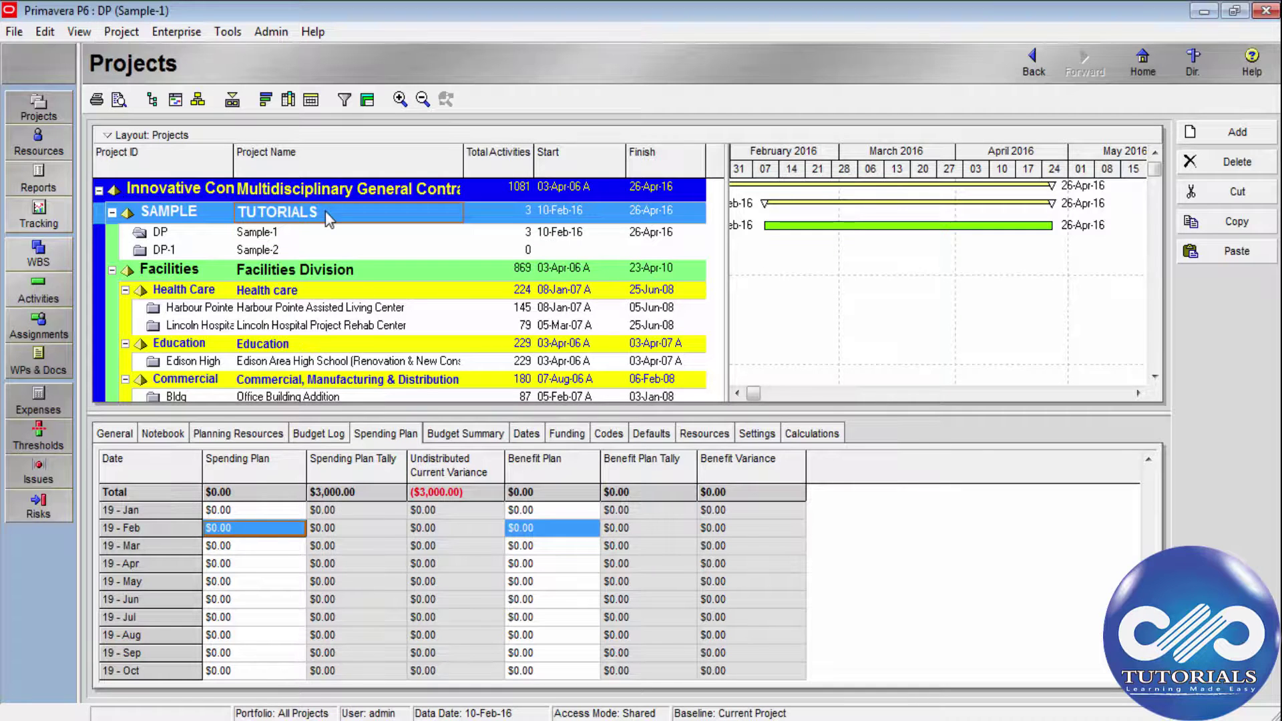
{"action": "left_click", "coordinate": [318, 434]}
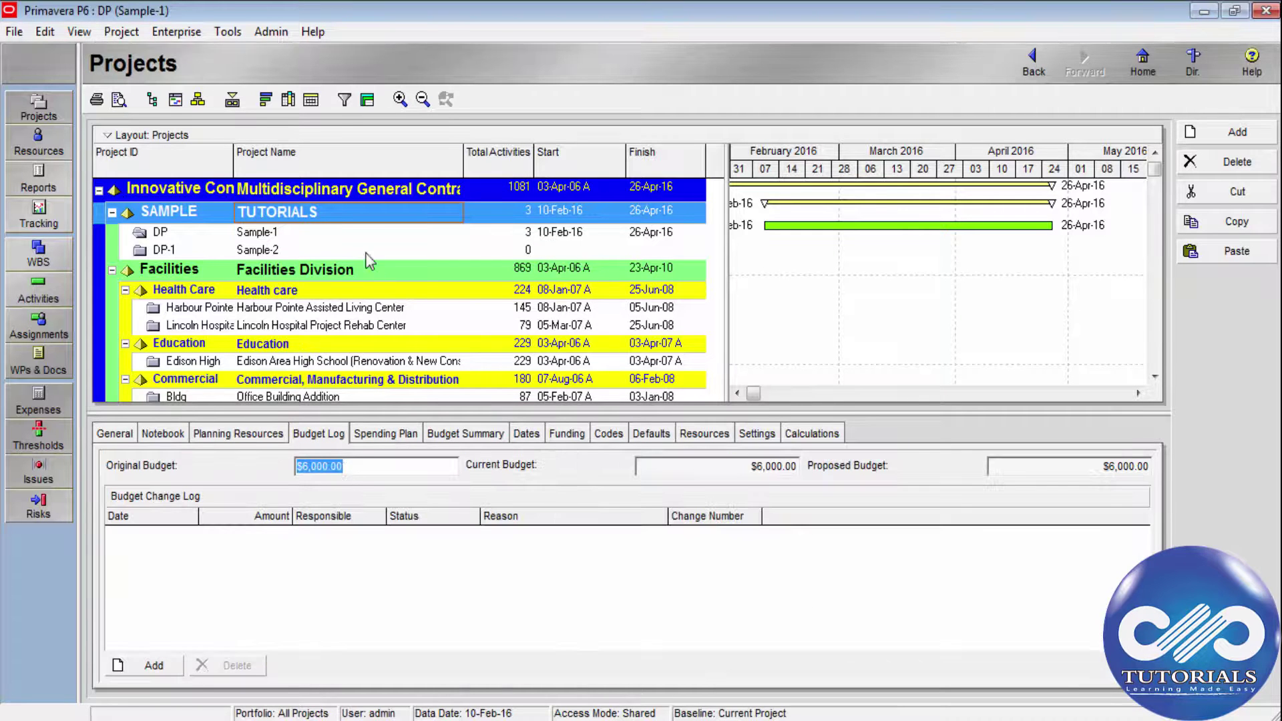
{"action": "left_click", "coordinate": [307, 215]}
{"action": "left_click", "coordinate": [385, 436]}
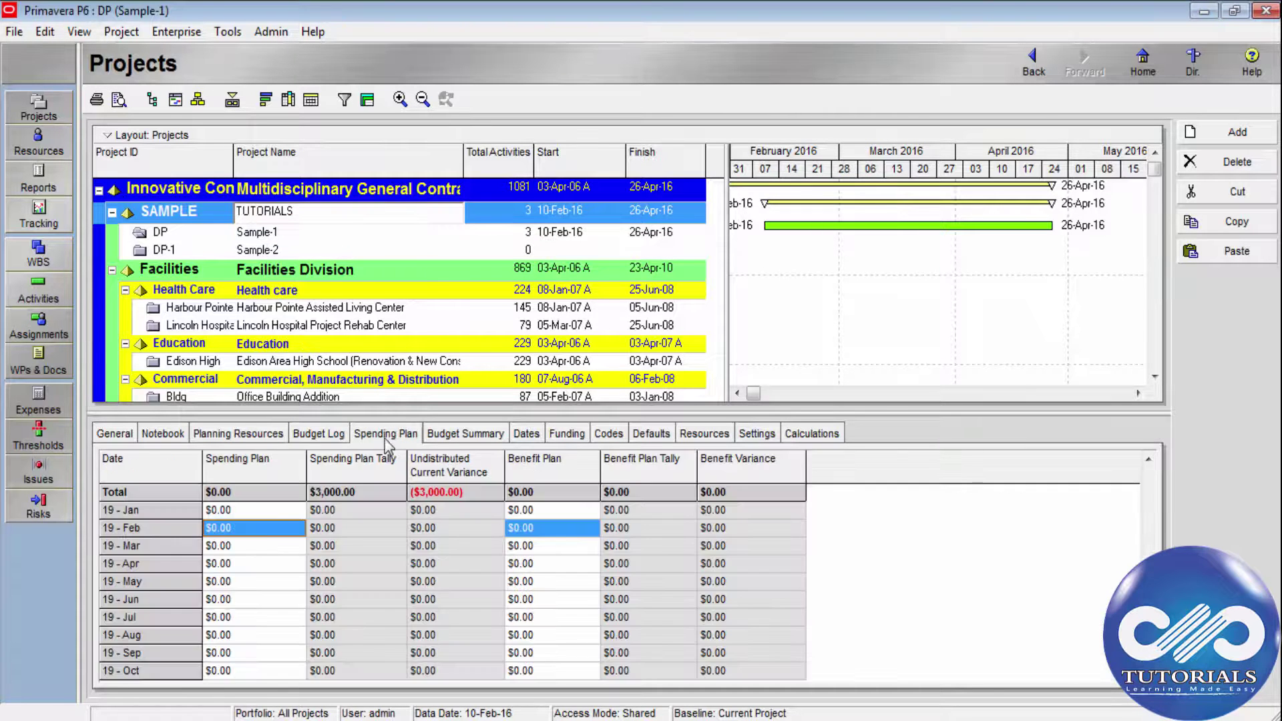
Enter $2,000 for each of 19-Feb, 19-Mar and 19-Apr in the EPS spending plan.
{"action": "left_click", "coordinate": [255, 531]}
{"action": "type", "text": "2000"}
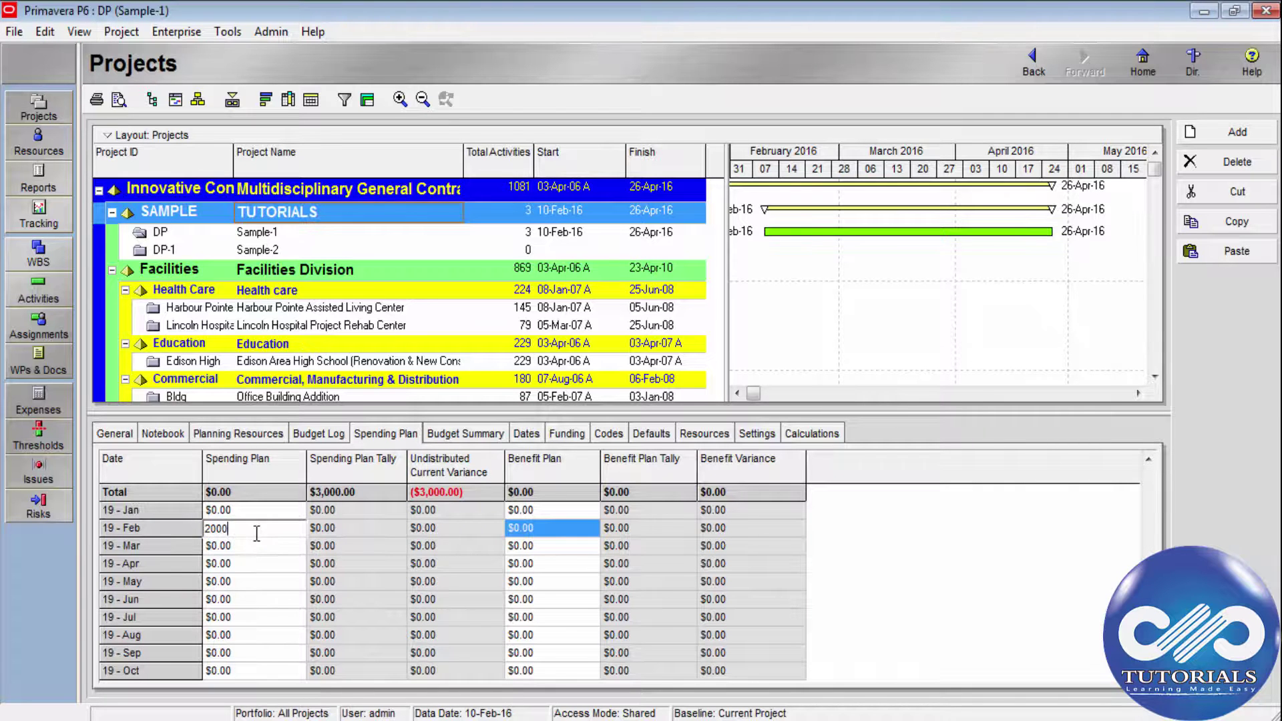
{"action": "left_click", "coordinate": [255, 546]}
{"action": "type", "text": "2000"}
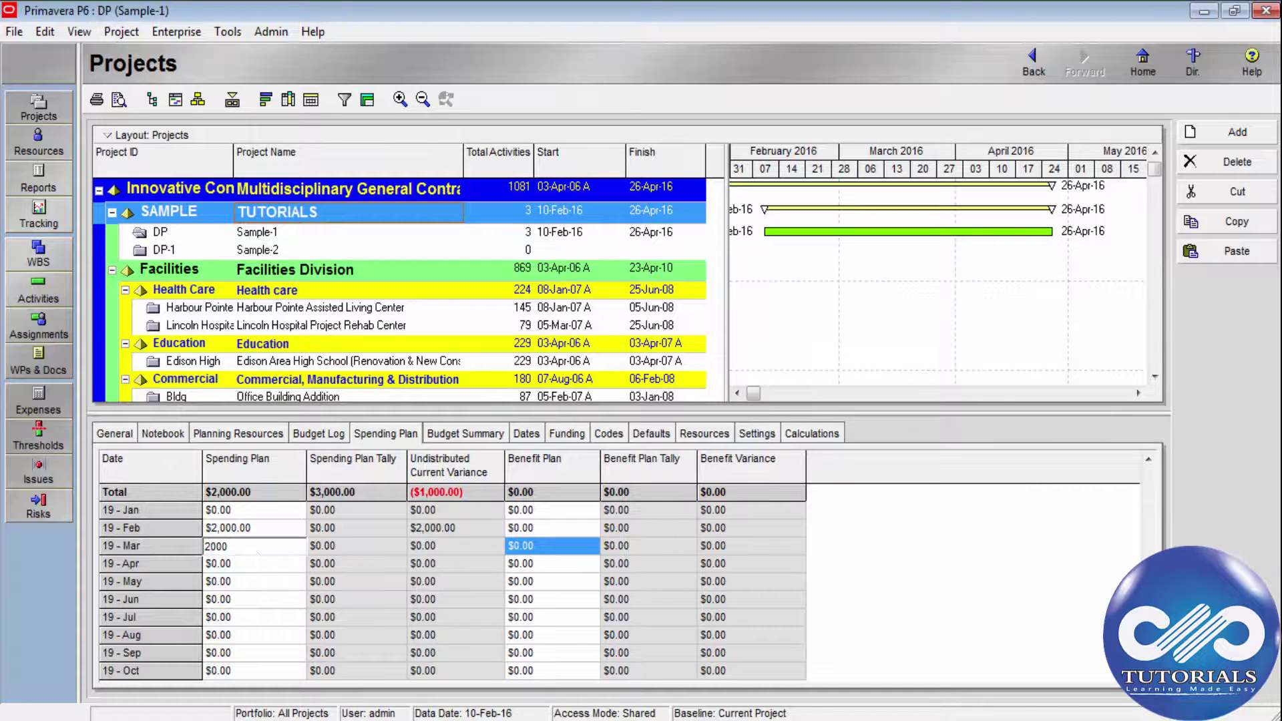
{"action": "left_click", "coordinate": [258, 566]}
{"action": "type", "text": "2000"}
{"action": "left_click", "coordinate": [268, 548]}
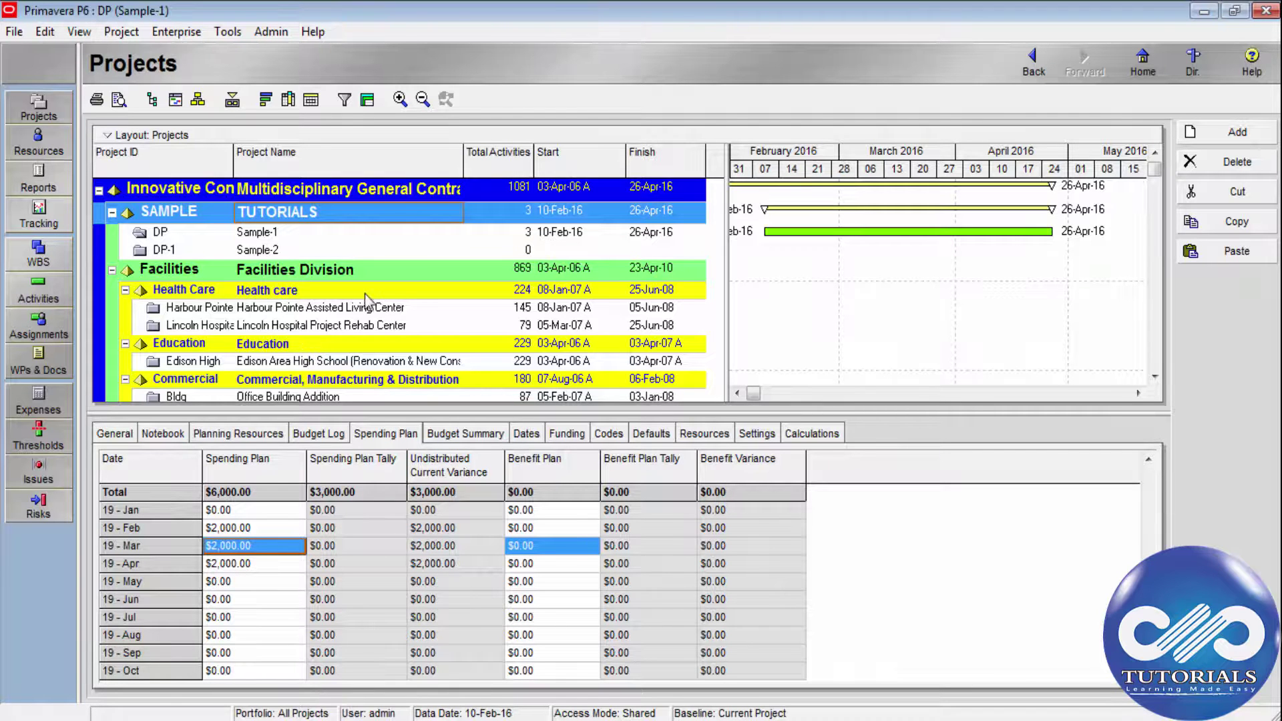
{"action": "left_click", "coordinate": [281, 231]}
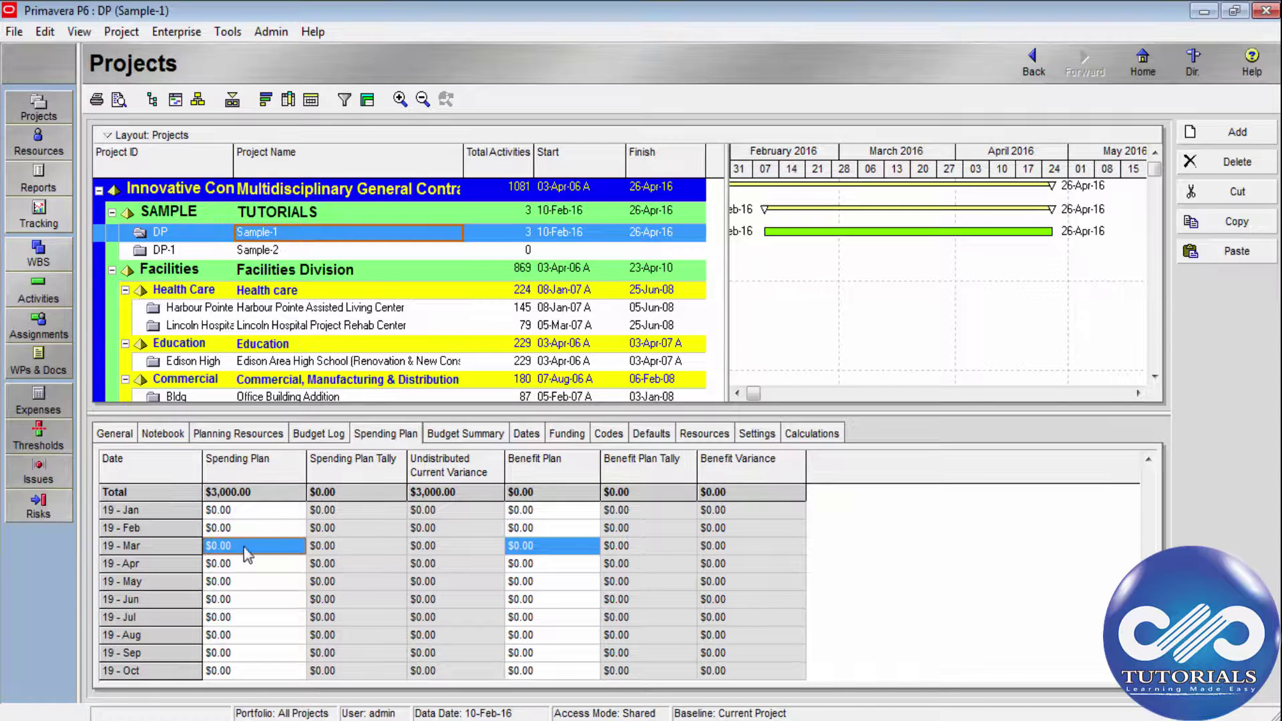
Enter $1,000 for 19-Feb and 19-Mar in Sample-1's spending plan.
{"action": "left_click", "coordinate": [251, 531]}
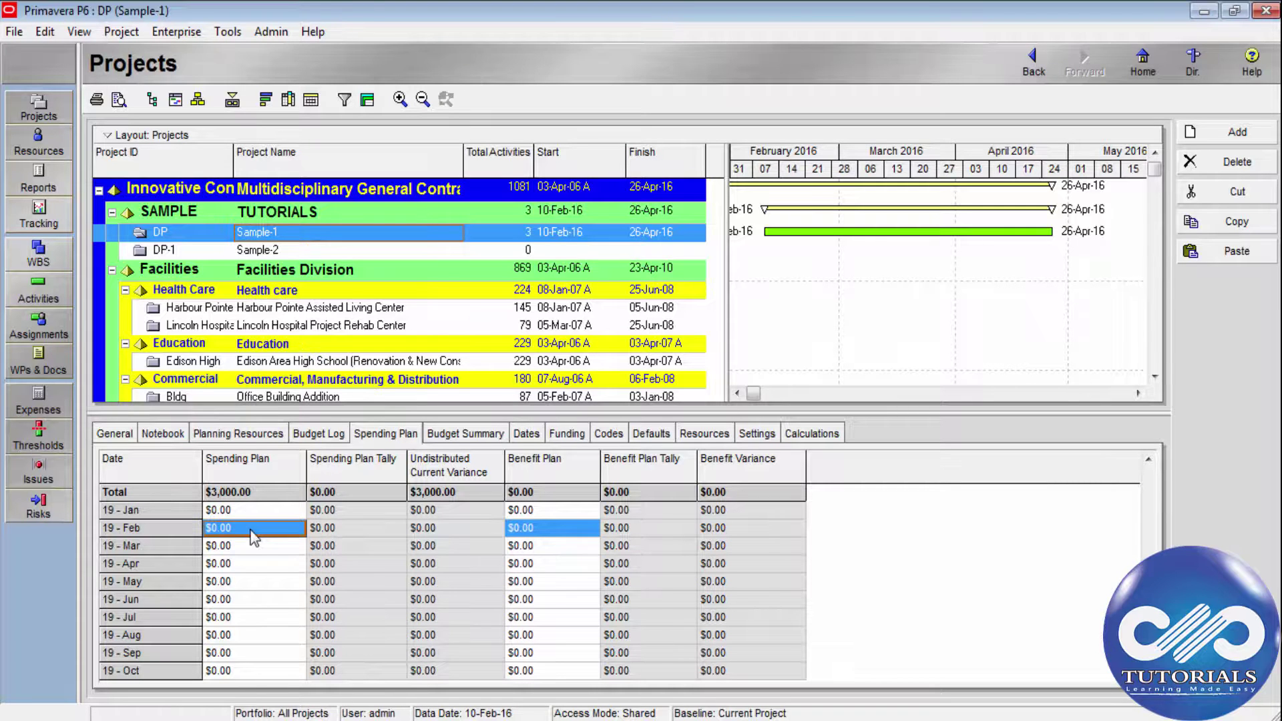
{"action": "type", "text": "1000"}
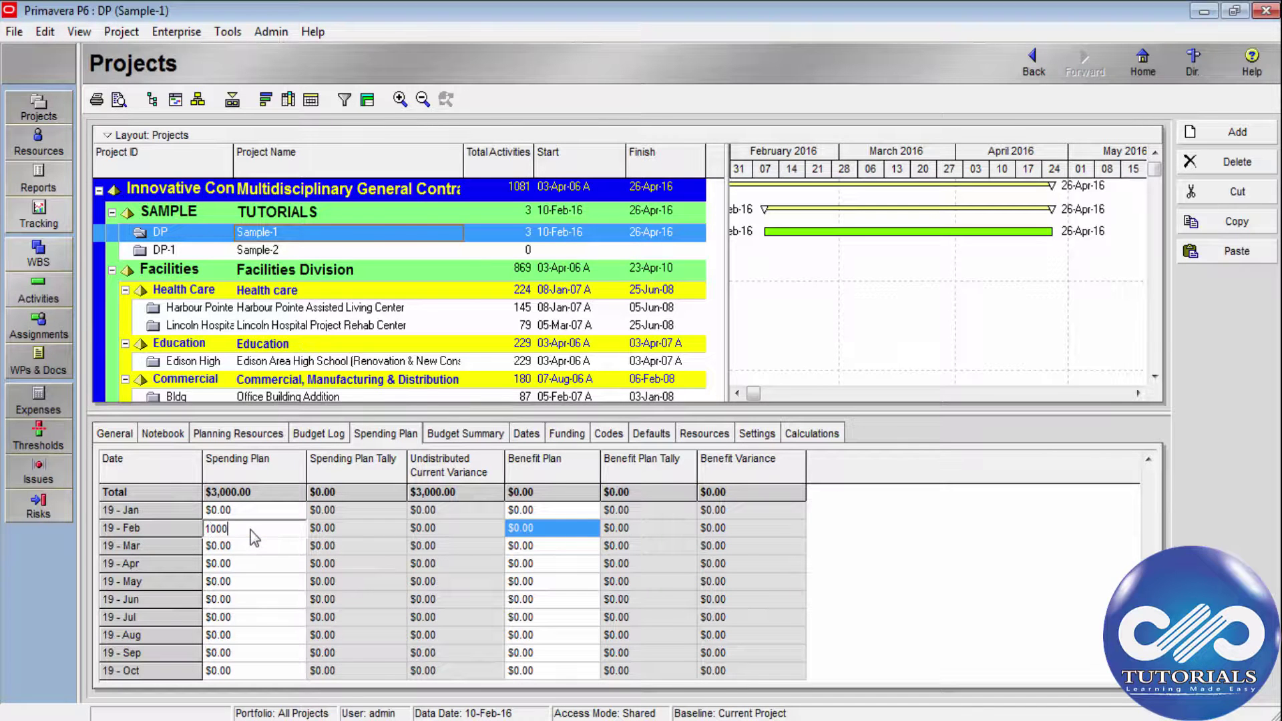
{"action": "left_click", "coordinate": [277, 549]}
{"action": "type", "text": "1000"}
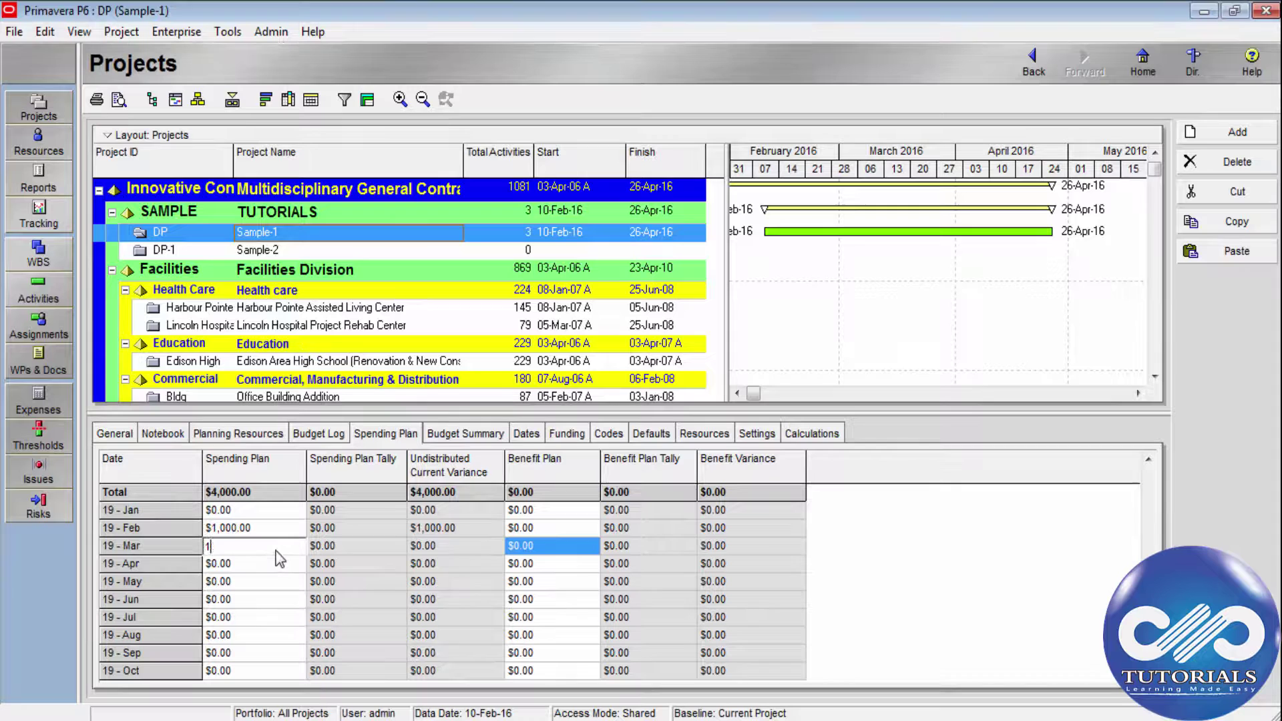
Select Sample-2 and enter $1,000 in its 19-Feb spending cell.
{"action": "left_click", "coordinate": [160, 250]}
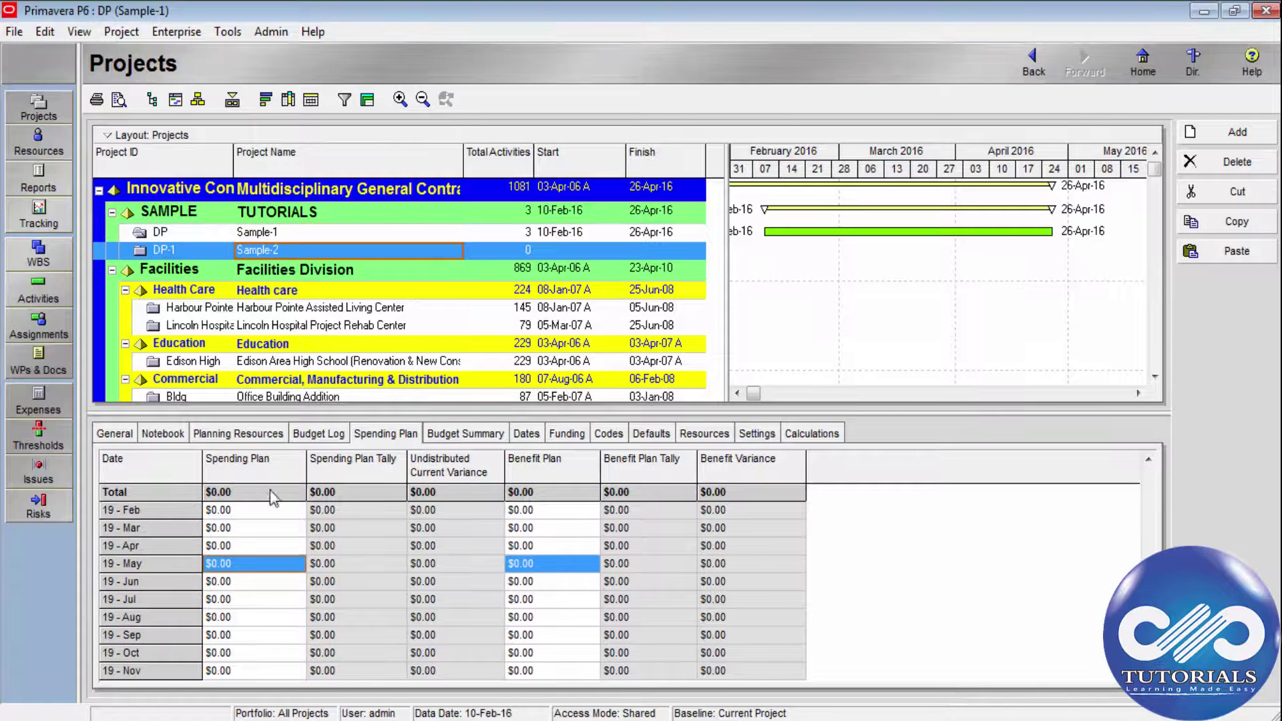
{"action": "left_click", "coordinate": [246, 527]}
{"action": "left_click", "coordinate": [251, 511]}
{"action": "type", "text": "1000"}
{"action": "left_click", "coordinate": [251, 528]}
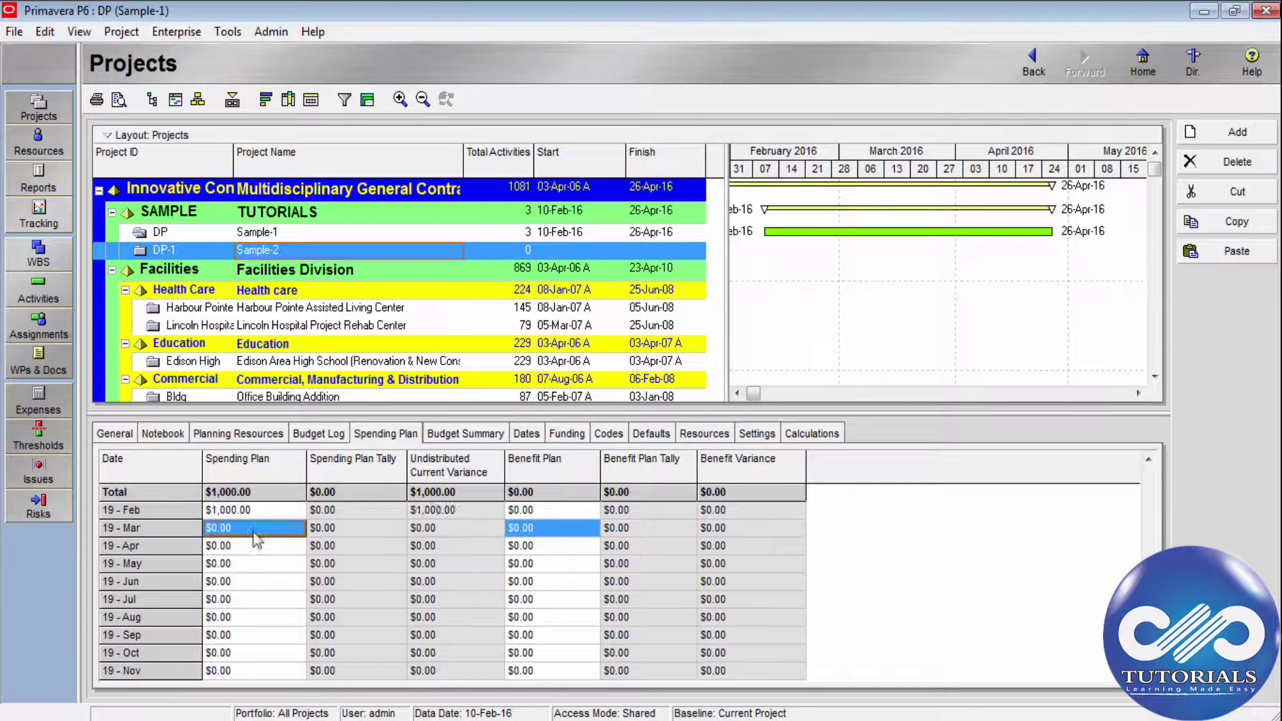
{"action": "scroll", "coordinate": [250, 560], "scroll_direction": "up", "scroll_amount": 2}
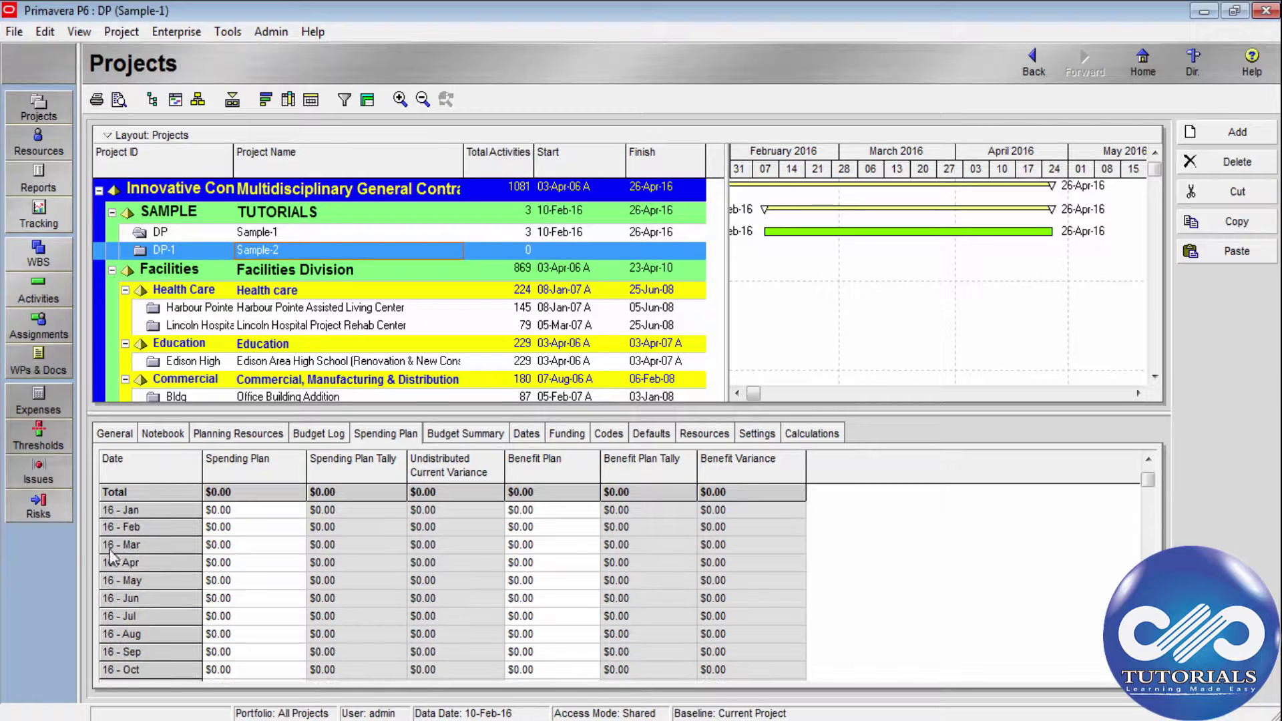
Give Sample-2 $1,000 spending for each of 16-Feb, 16-Mar and 16-Apr.
{"action": "left_click", "coordinate": [228, 528]}
{"action": "type", "text": "1000"}
{"action": "key", "text": "Return"}
{"action": "left_click", "coordinate": [236, 546]}
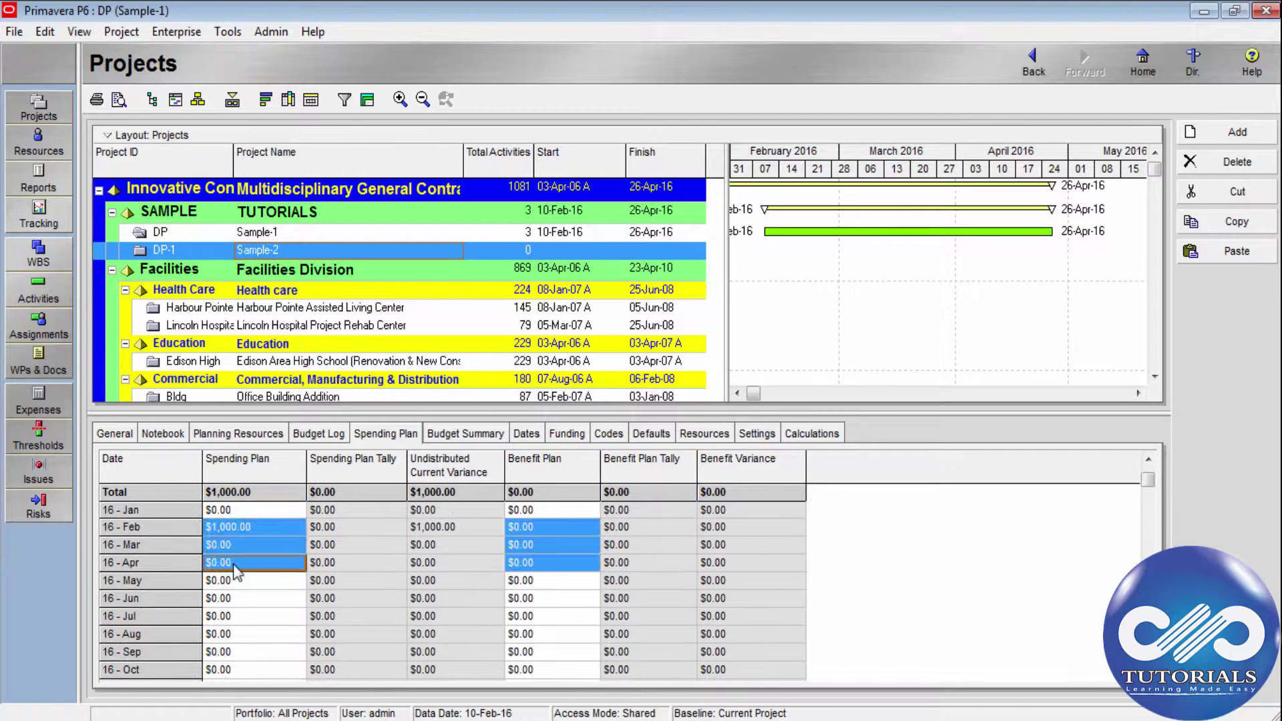
{"action": "type", "text": "1000"}
{"action": "key", "text": "Return"}
{"action": "left_click", "coordinate": [237, 563]}
{"action": "type", "text": "1000"}
{"action": "key", "text": "Return"}
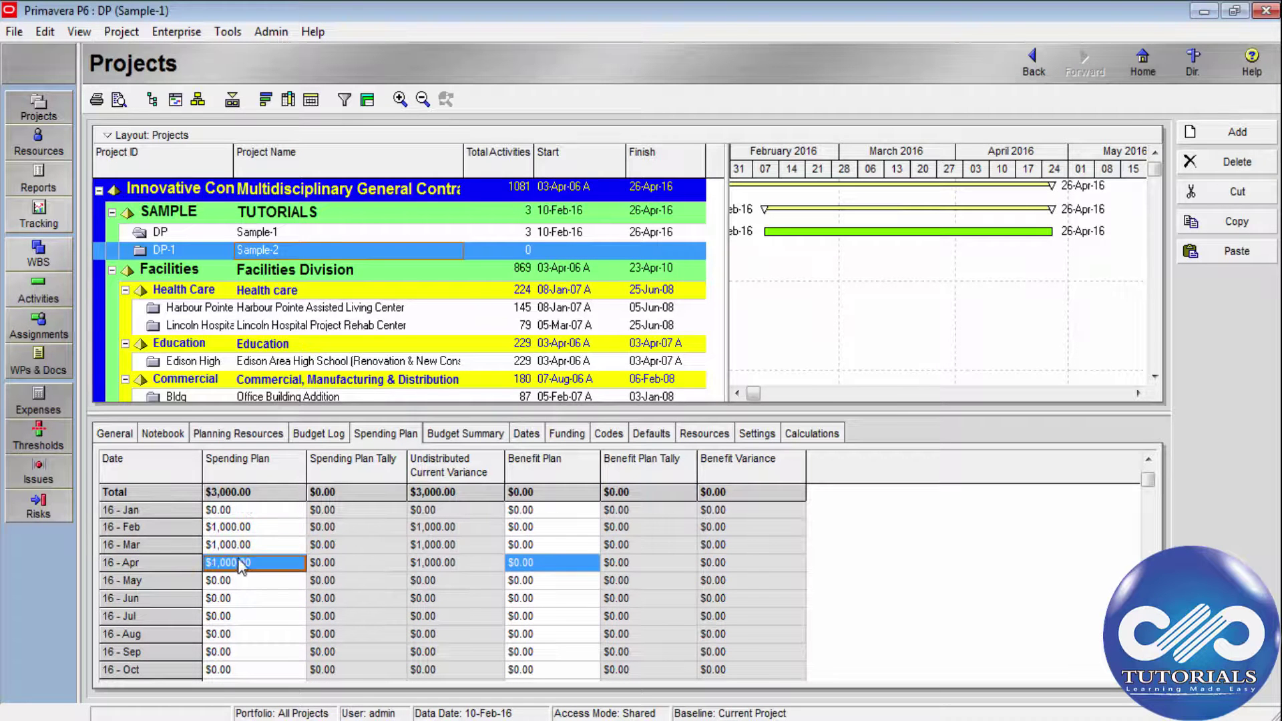
Open the Sample-1 project into the Activities window.
{"action": "left_click", "coordinate": [272, 236]}
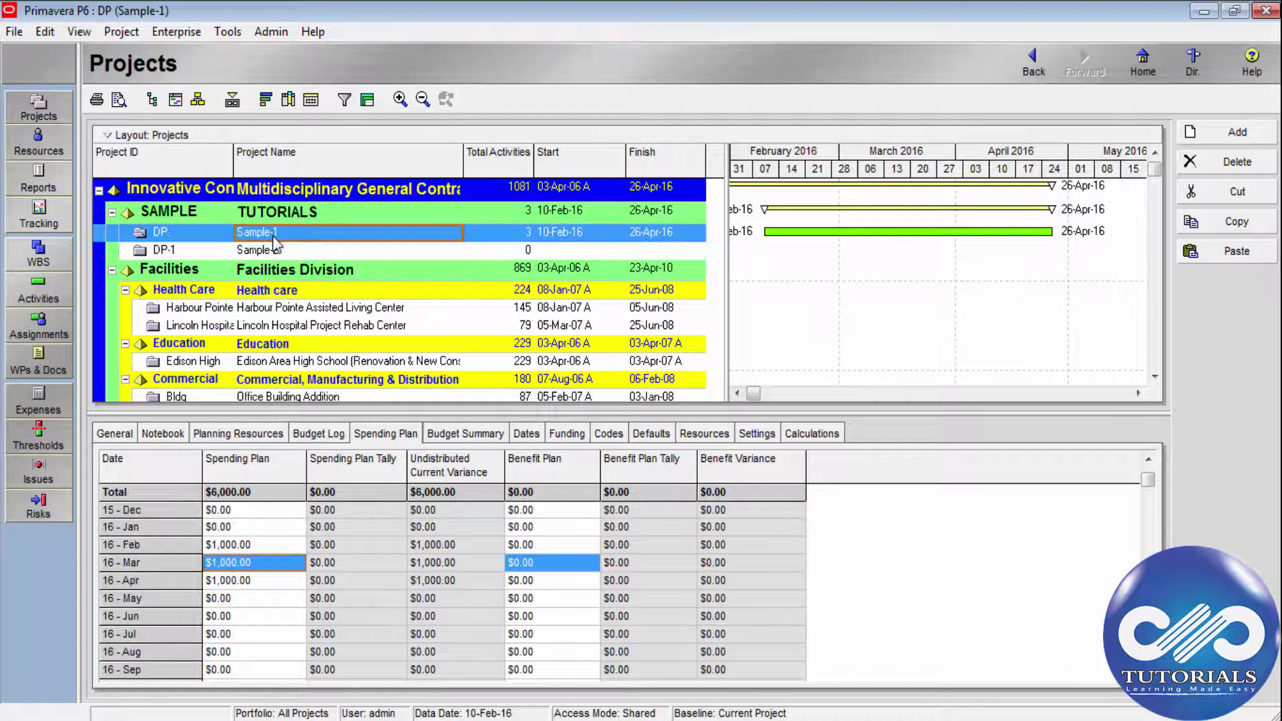
{"action": "right_click", "coordinate": [273, 236]}
{"action": "left_click", "coordinate": [262, 249]}
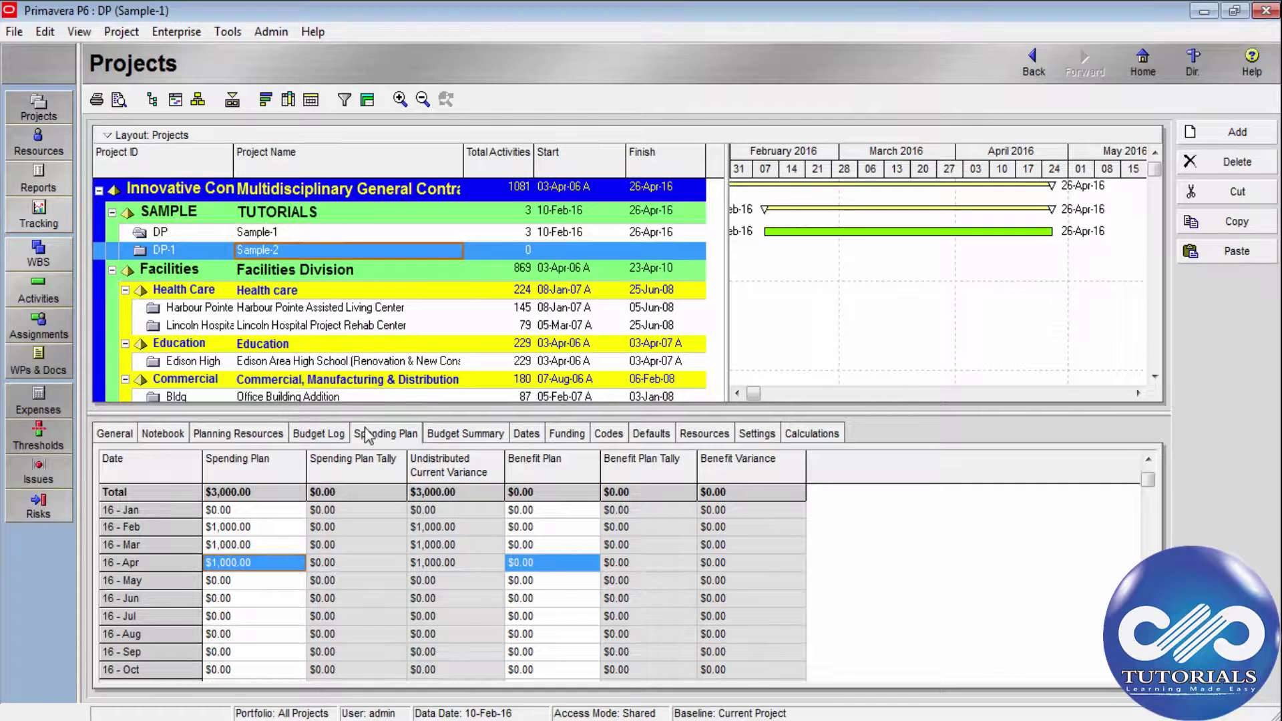
{"action": "left_click", "coordinate": [282, 234]}
{"action": "right_click", "coordinate": [277, 235]}
{"action": "left_click", "coordinate": [331, 246]}
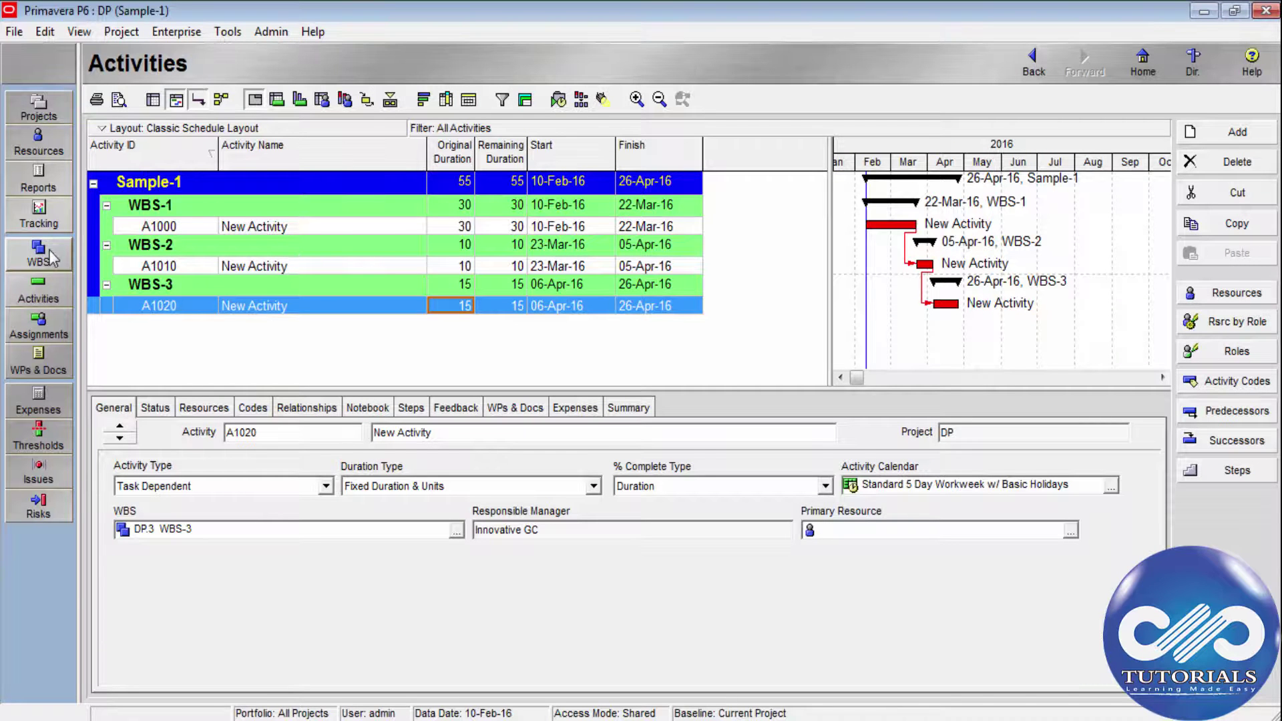
Switch to the Work Breakdown Structure and show the Sample-1 root's Budget Log.
{"action": "left_click", "coordinate": [121, 31]}
{"action": "left_click", "coordinate": [137, 93]}
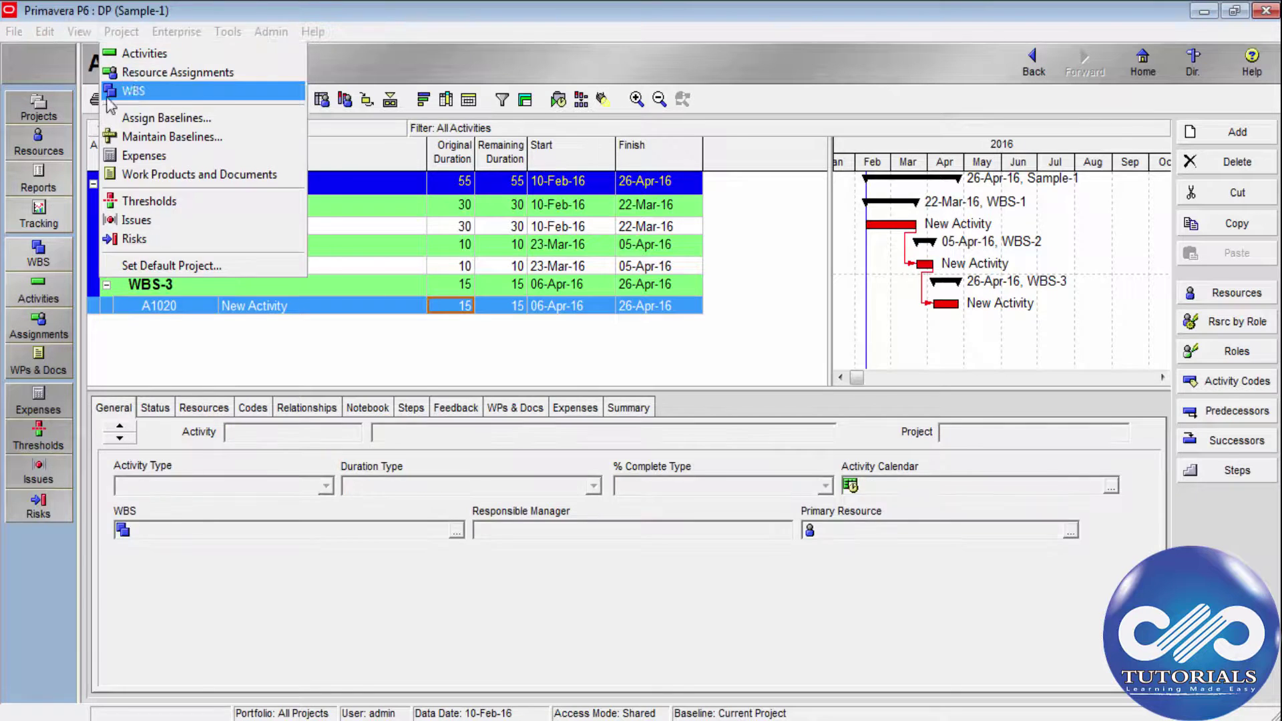
{"action": "left_click", "coordinate": [267, 201]}
{"action": "left_click", "coordinate": [267, 187]}
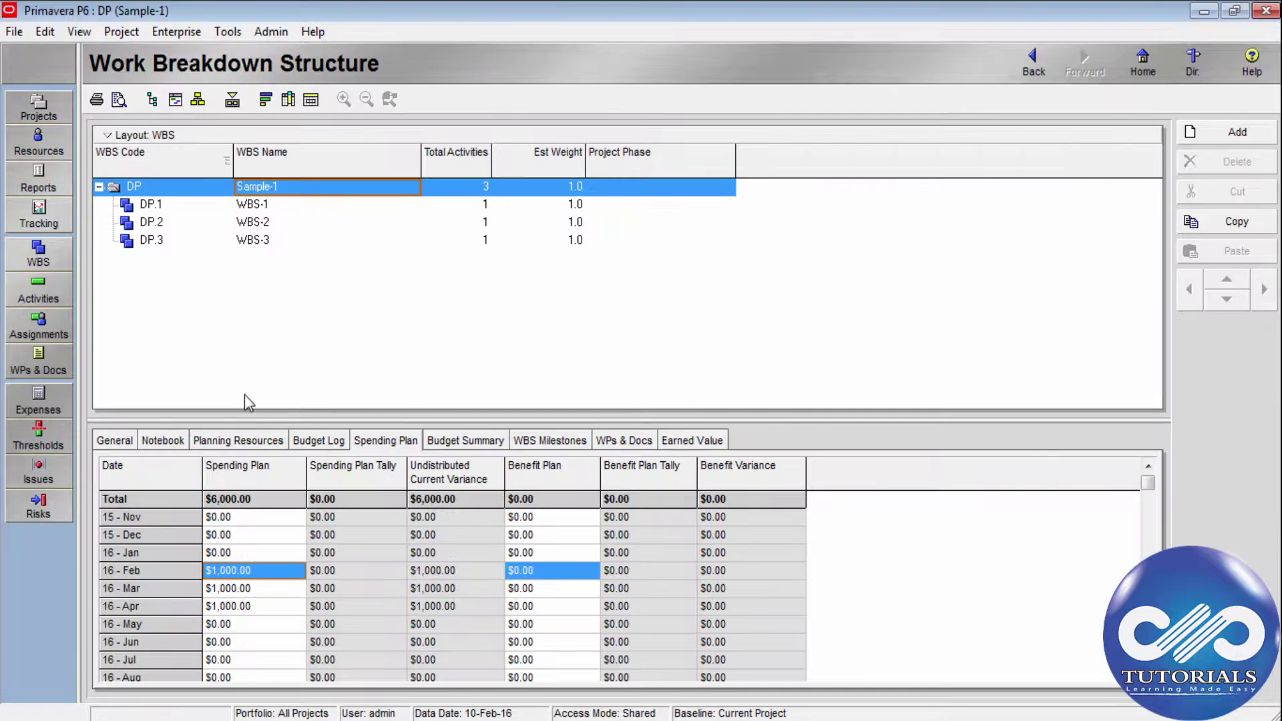
{"action": "left_click", "coordinate": [309, 442]}
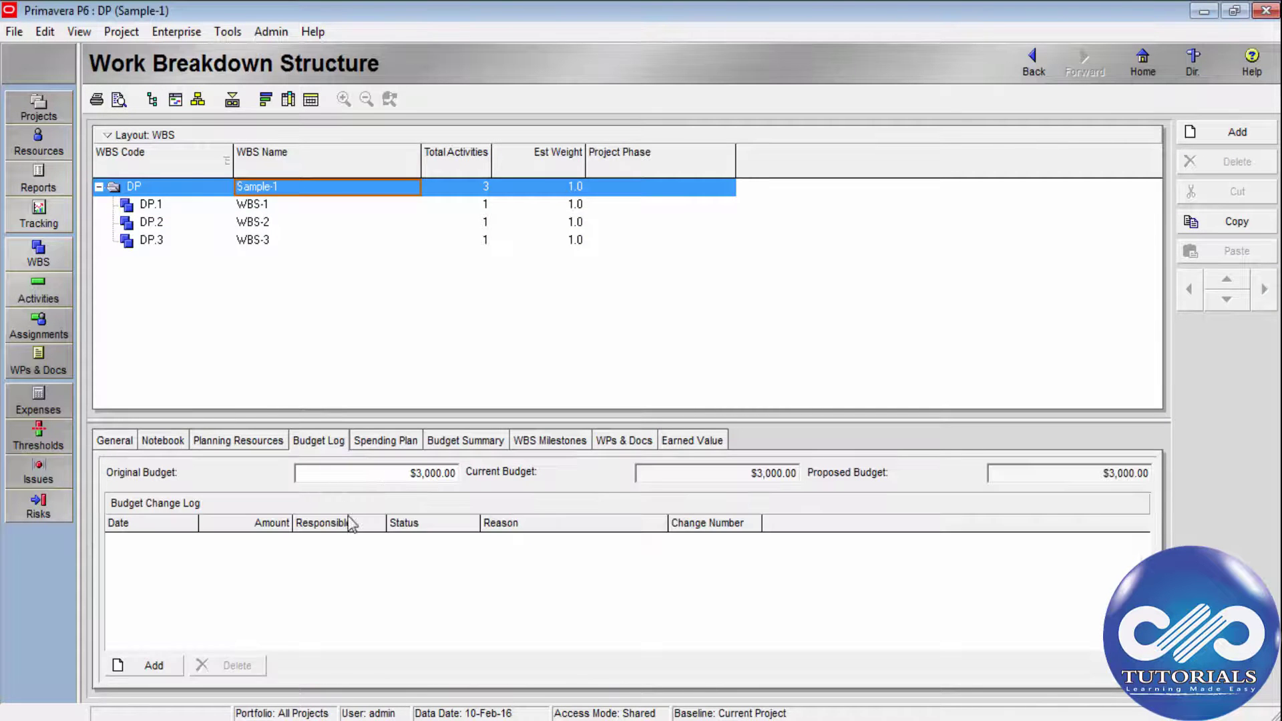
{"action": "left_click", "coordinate": [401, 476]}
{"action": "left_click_drag", "start_coordinate": [364, 478], "coordinate": [293, 478]}
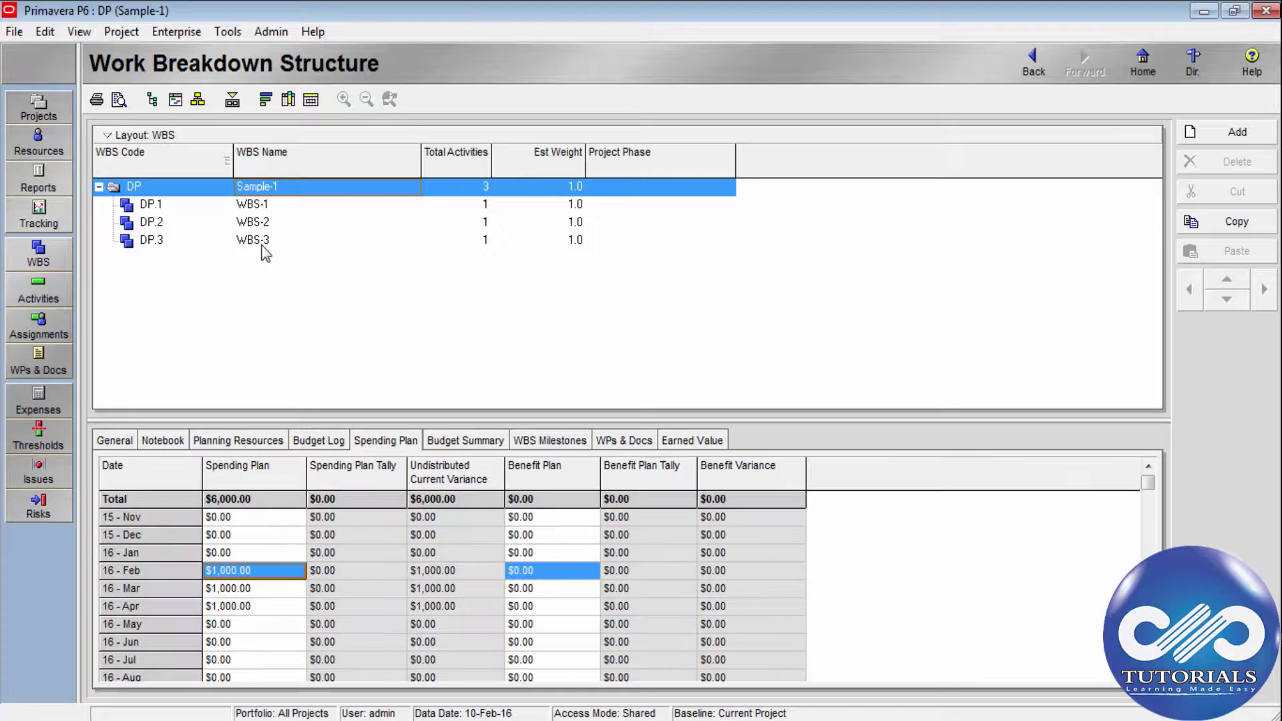
Enter $1,000 original budgets for WBS-1, WBS-2 and WBS-3.
{"action": "left_click", "coordinate": [254, 208]}
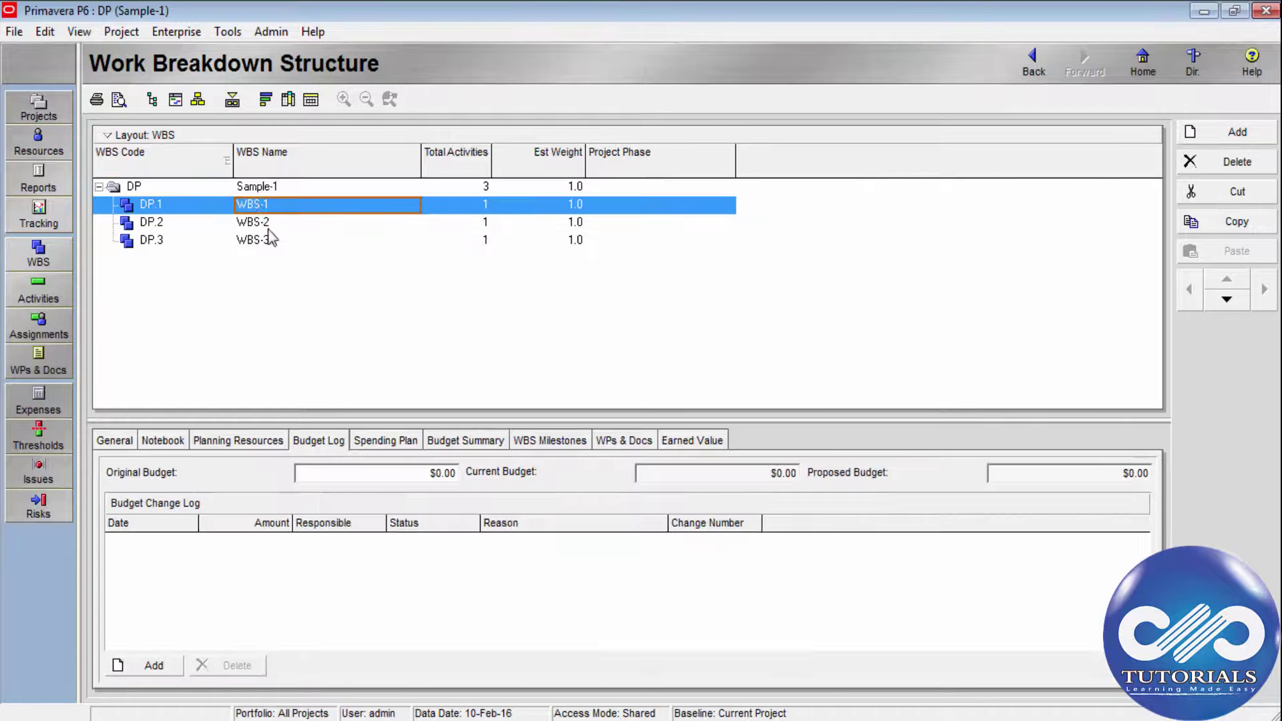
{"action": "left_click", "coordinate": [263, 187]}
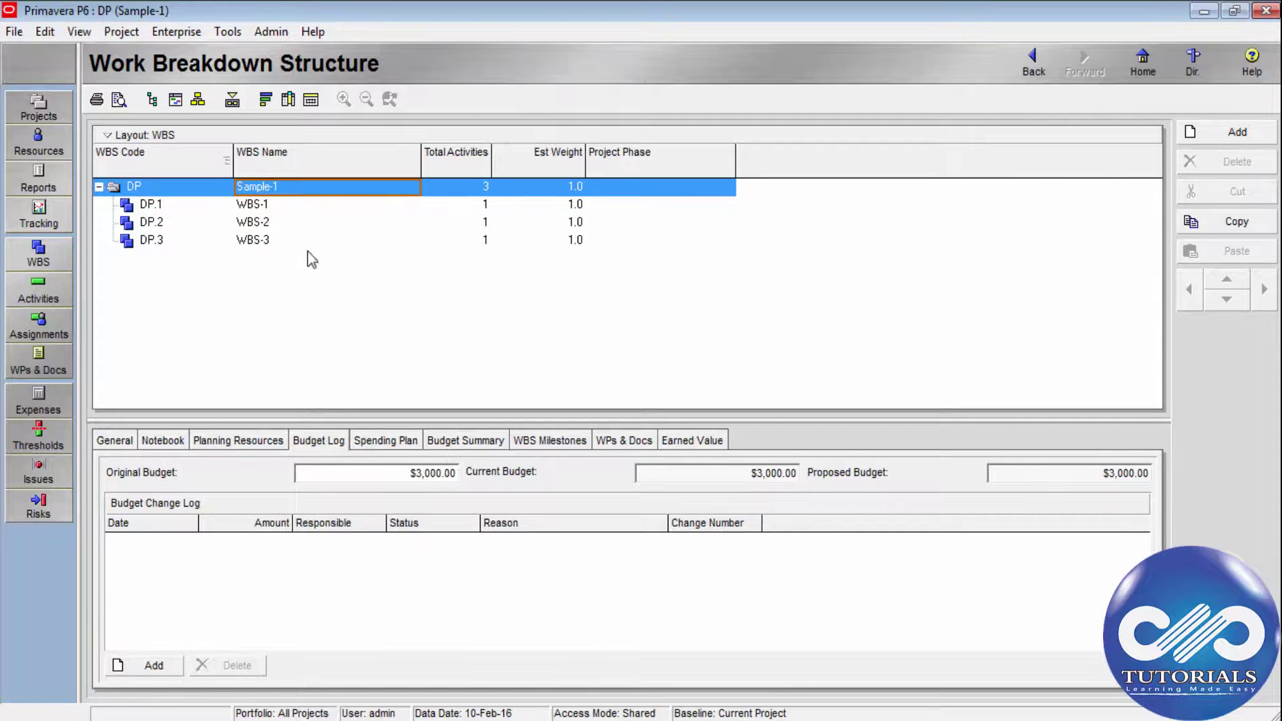
{"action": "left_click", "coordinate": [274, 208]}
{"action": "left_click", "coordinate": [300, 473]}
{"action": "type", "text": "10000"}
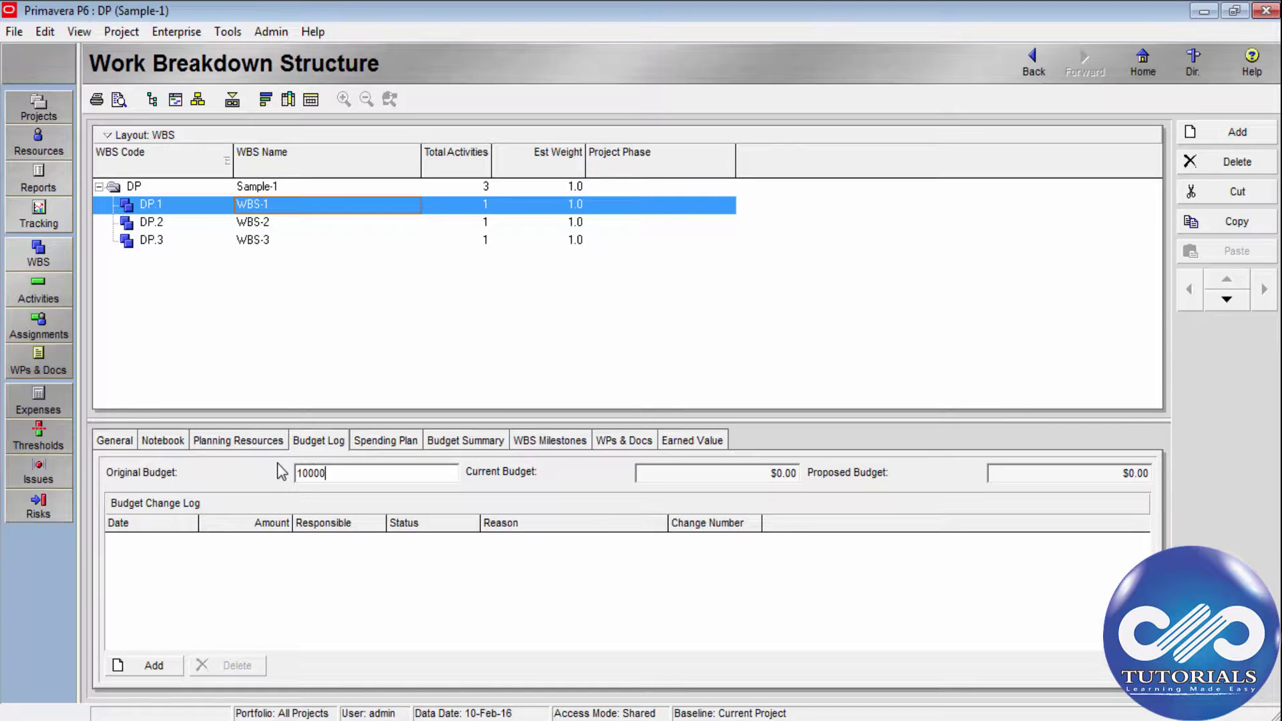
{"action": "key", "text": "Down"}
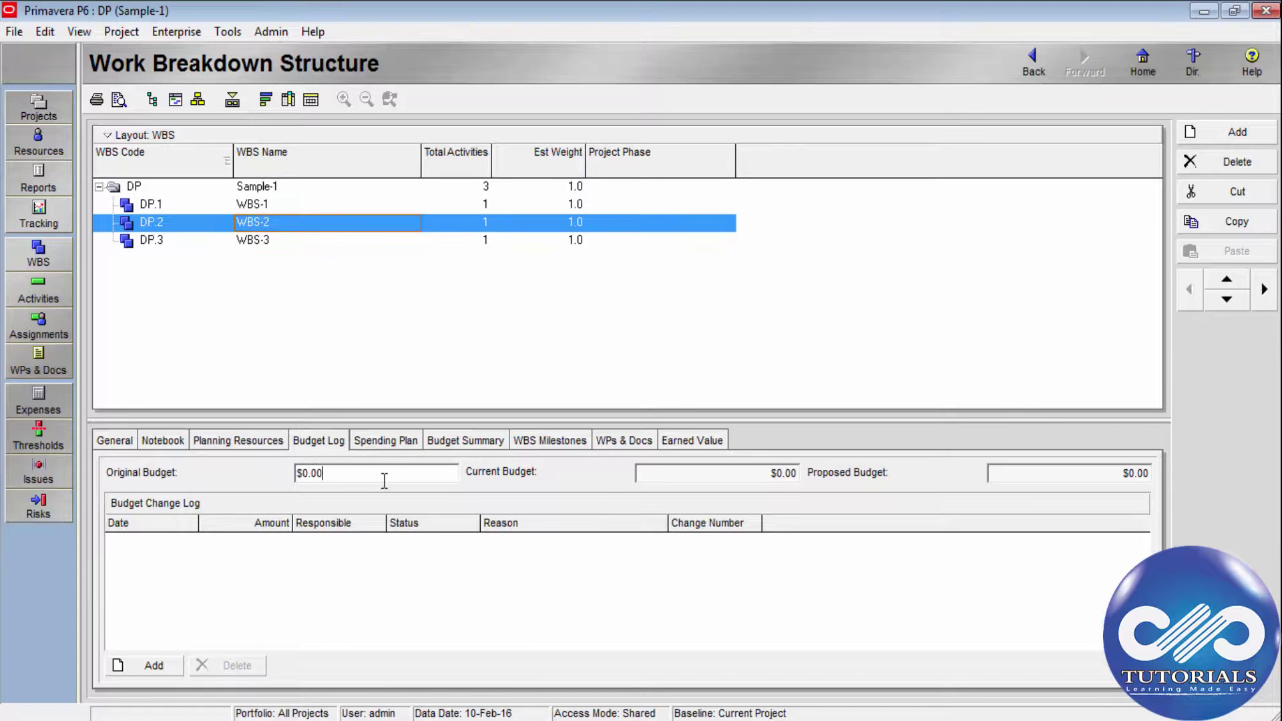
{"action": "left_click", "coordinate": [295, 478]}
{"action": "type", "text": "1000"}
{"action": "left_click", "coordinate": [283, 243]}
{"action": "left_click", "coordinate": [292, 478]}
{"action": "type", "text": "1000"}
{"action": "left_click", "coordinate": [270, 207]}
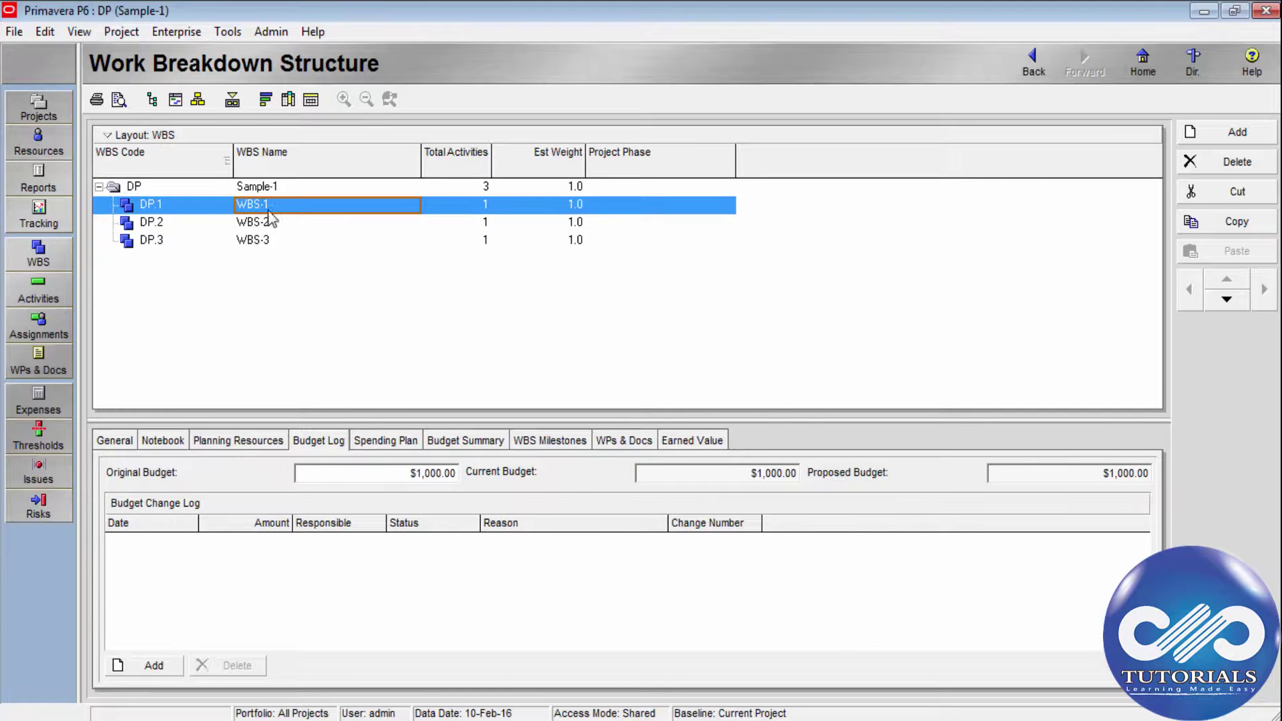
{"action": "left_click", "coordinate": [375, 441]}
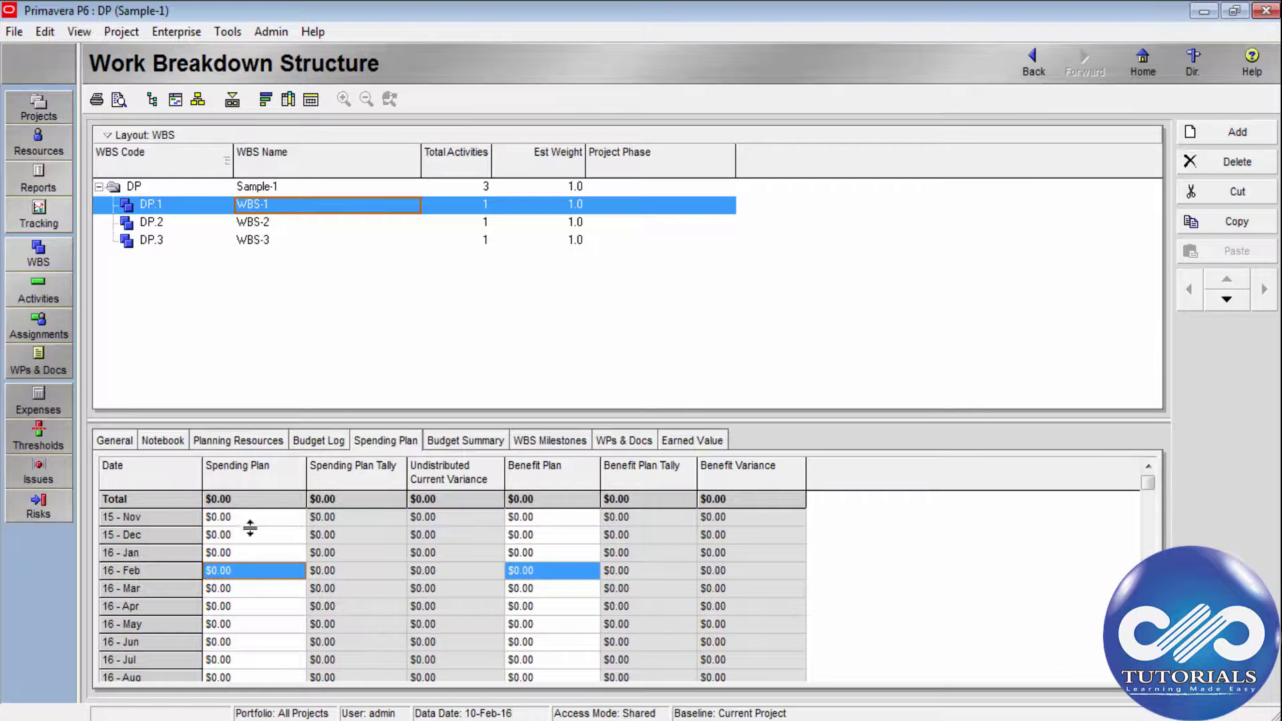
Plan WBS-1 at $250 for 16-Feb and WBS-2 at 250, 500, 500 for Feb–Apr.
{"action": "left_click", "coordinate": [234, 569]}
{"action": "type", "text": "250"}
{"action": "key", "text": "Return"}
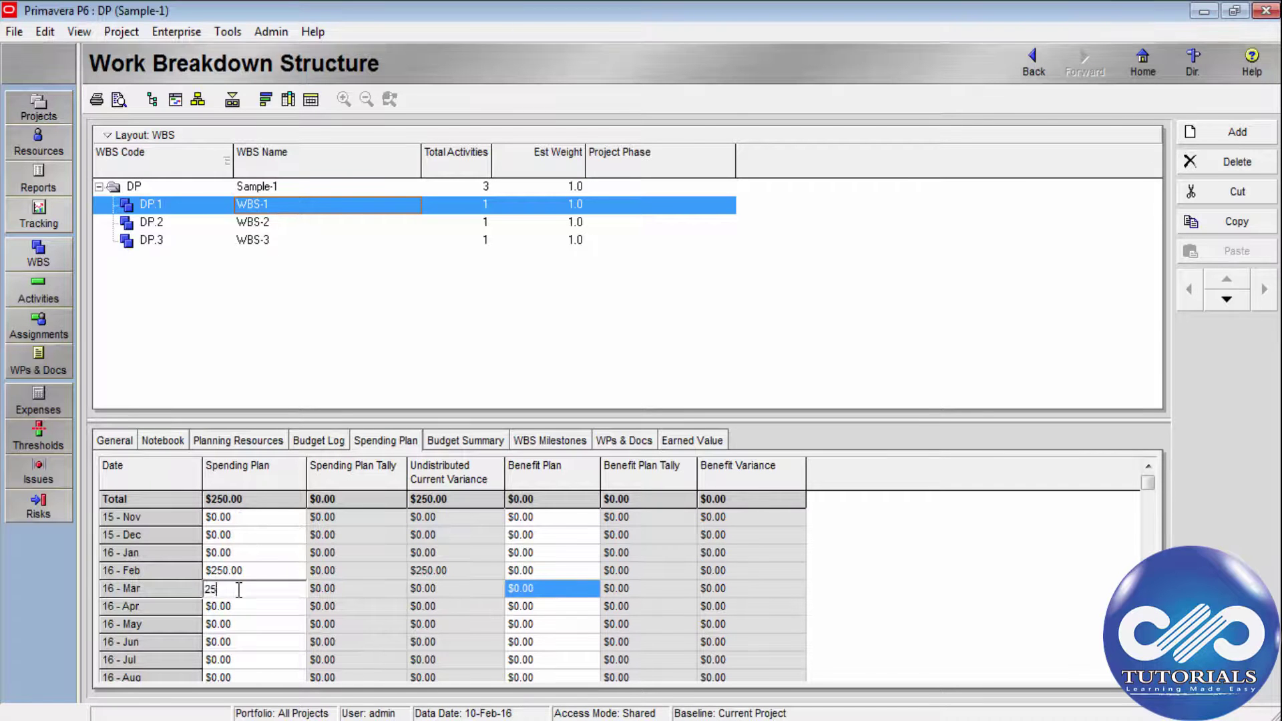
{"action": "left_click", "coordinate": [256, 223]}
{"action": "left_click", "coordinate": [250, 570]}
{"action": "type", "text": "250"}
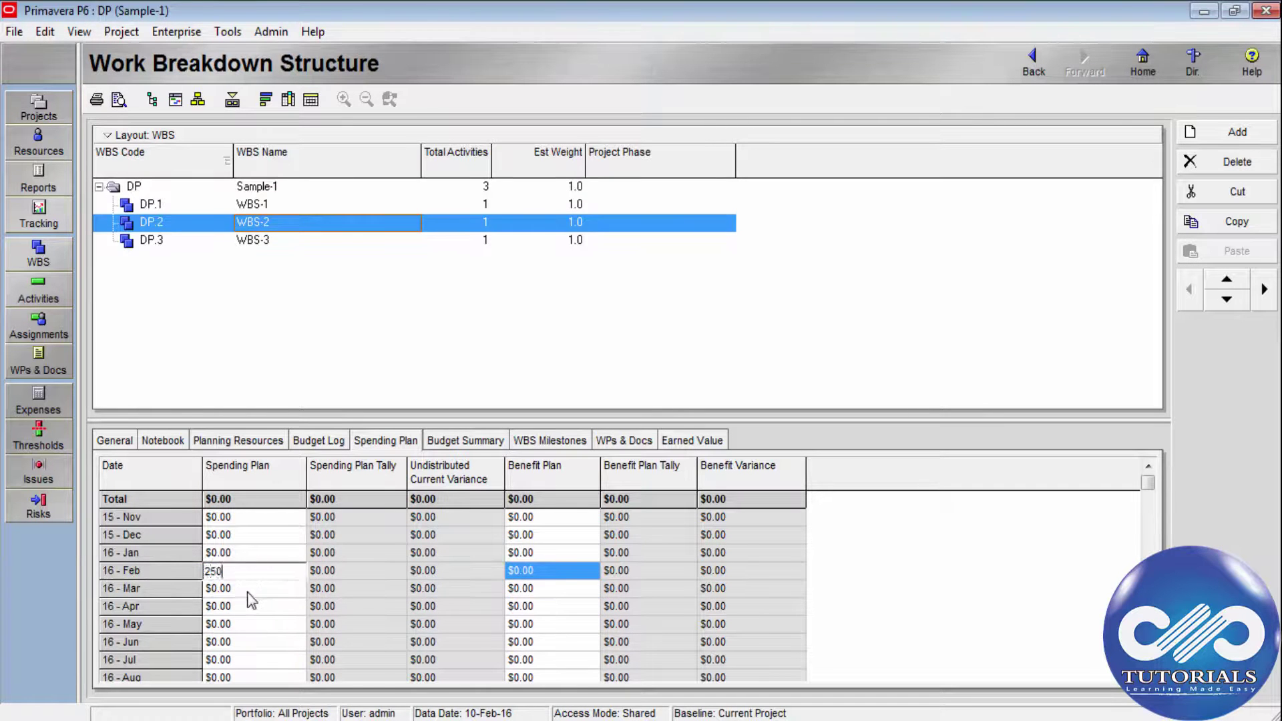
{"action": "left_click", "coordinate": [249, 591]}
{"action": "type", "text": "500"}
{"action": "left_click", "coordinate": [248, 606]}
{"action": "type", "text": "500"}
{"action": "key", "text": "Return"}
Plan WBS-3 at 750, 500, 500 for Feb–Apr and check the Sample-1 tally.
{"action": "left_click", "coordinate": [280, 241]}
{"action": "left_click", "coordinate": [245, 569]}
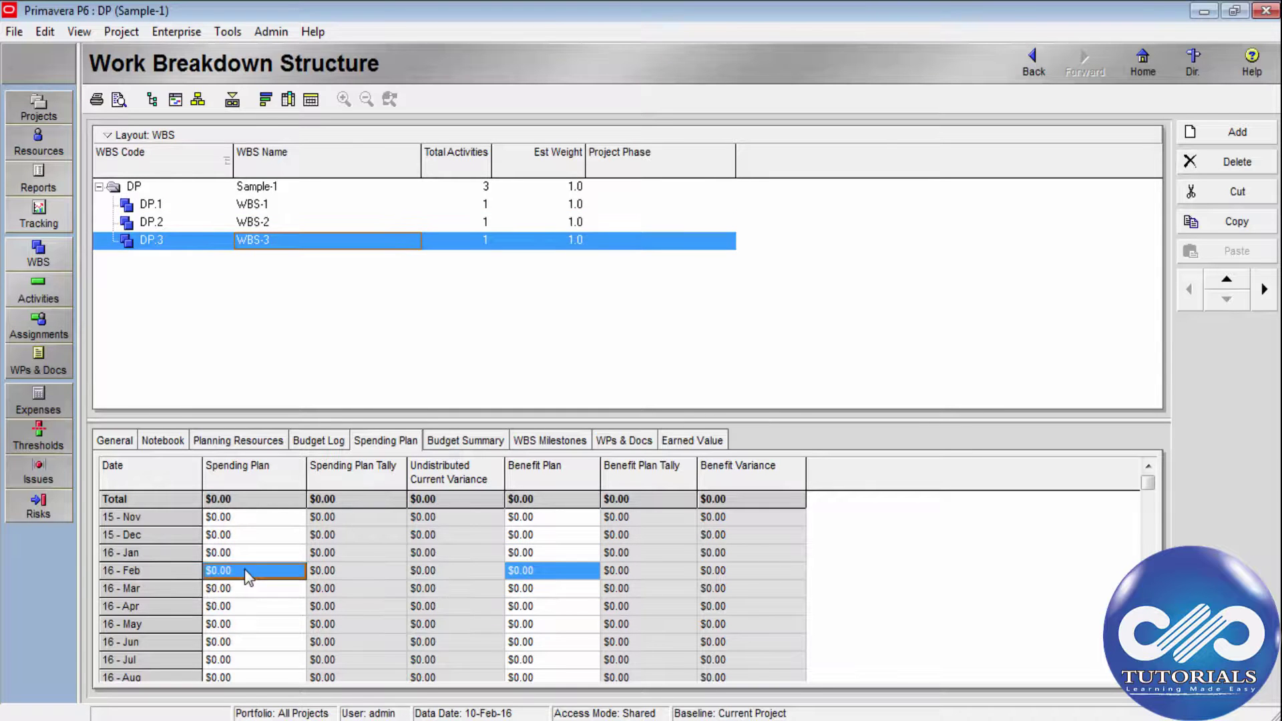
{"action": "type", "text": "750"}
{"action": "left_click", "coordinate": [252, 588]}
{"action": "type", "text": "500"}
{"action": "left_click", "coordinate": [243, 605]}
{"action": "type", "text": "500"}
{"action": "left_click", "coordinate": [279, 585]}
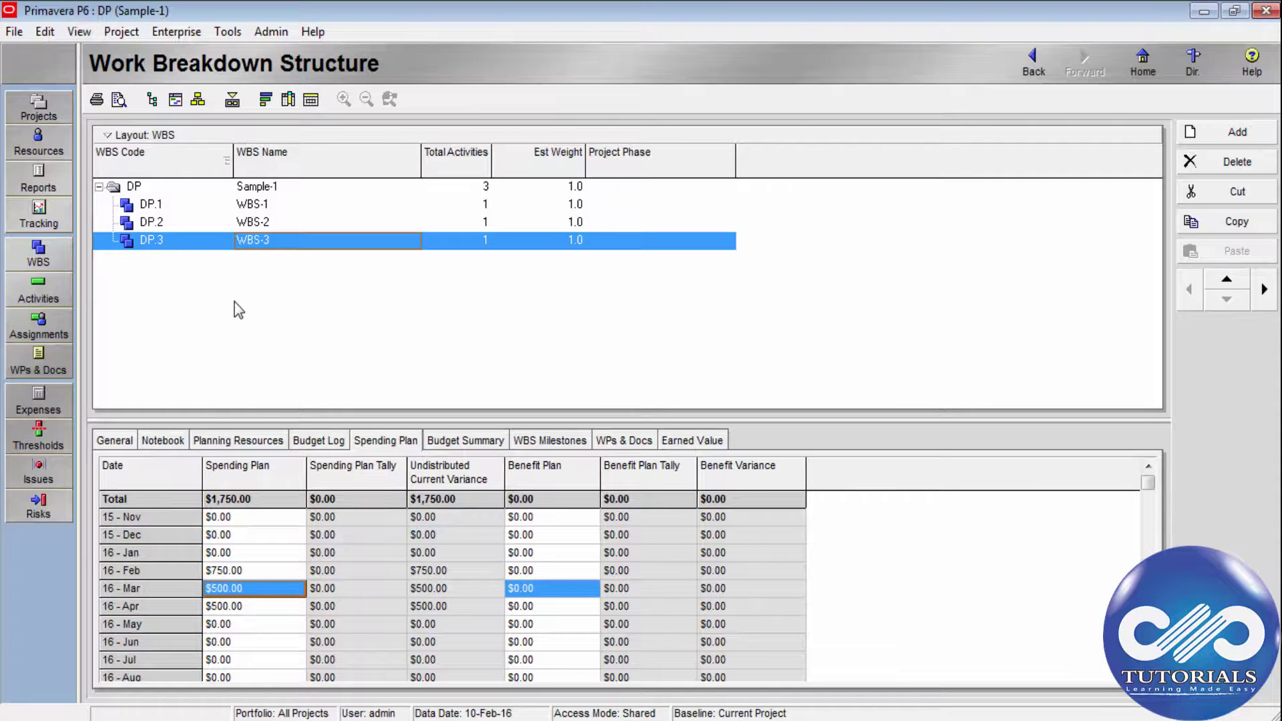
{"action": "left_click", "coordinate": [258, 189]}
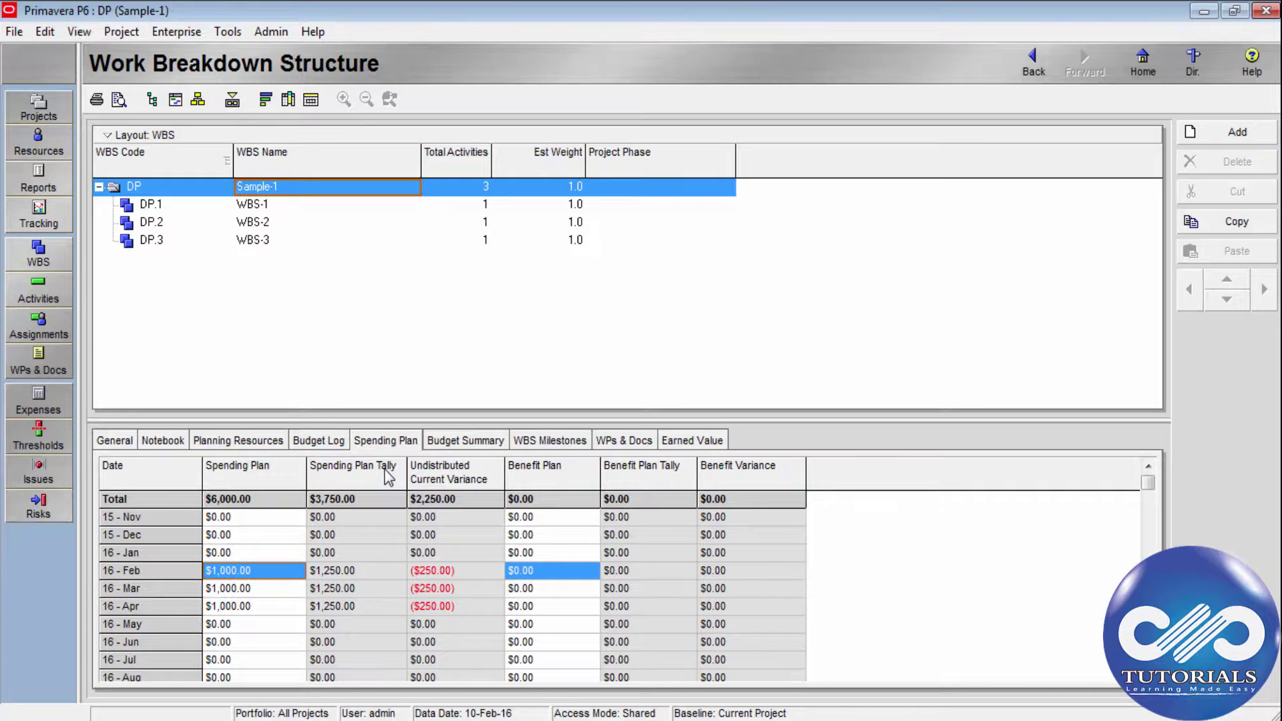
Compare WBS-1, WBS-2 and WBS-3 spending plans, then Sample-1's $6,000 total versus $3,750 tally.
{"action": "left_click", "coordinate": [268, 206]}
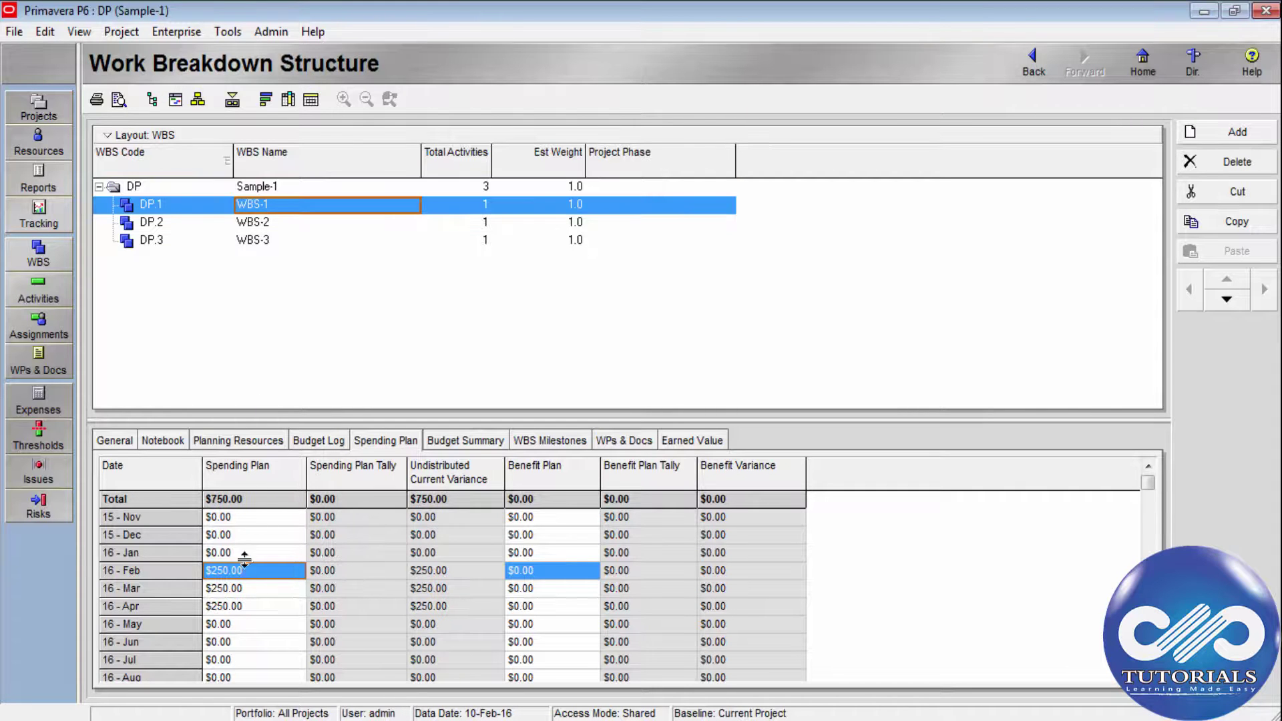
{"action": "left_click", "coordinate": [257, 223]}
{"action": "left_click", "coordinate": [251, 244]}
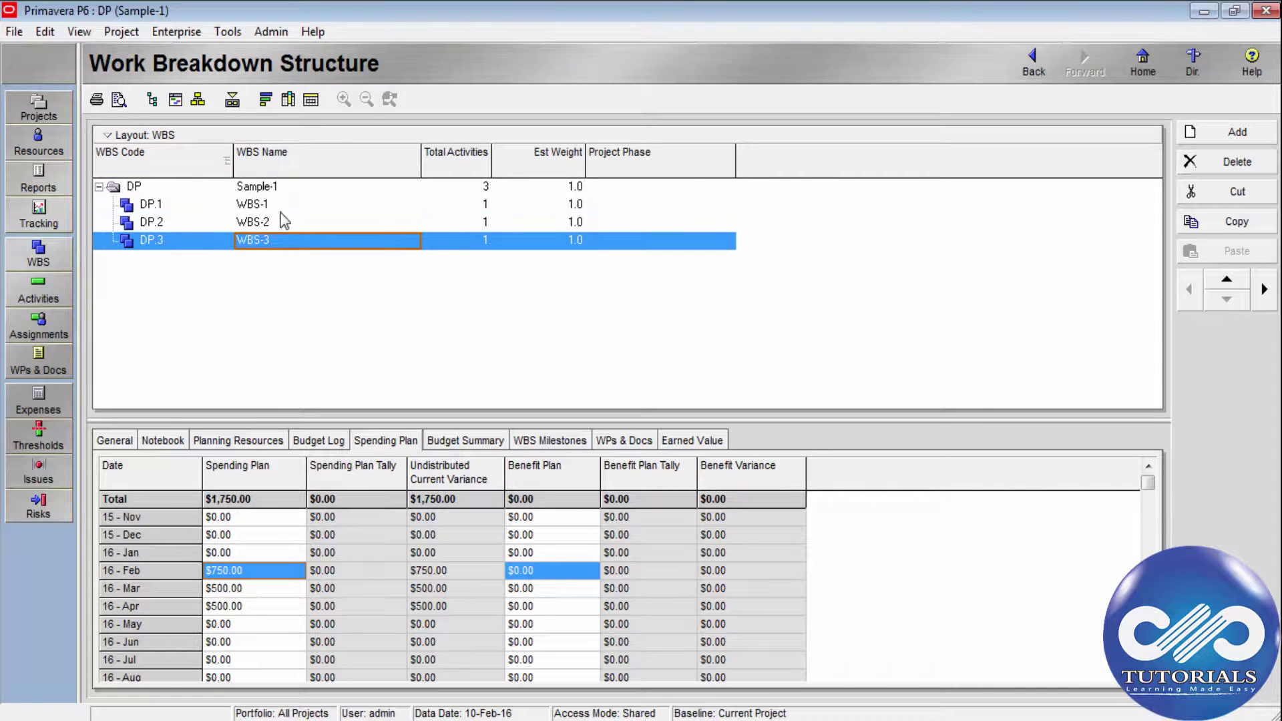
{"action": "left_click", "coordinate": [280, 207]}
{"action": "left_click", "coordinate": [281, 188]}
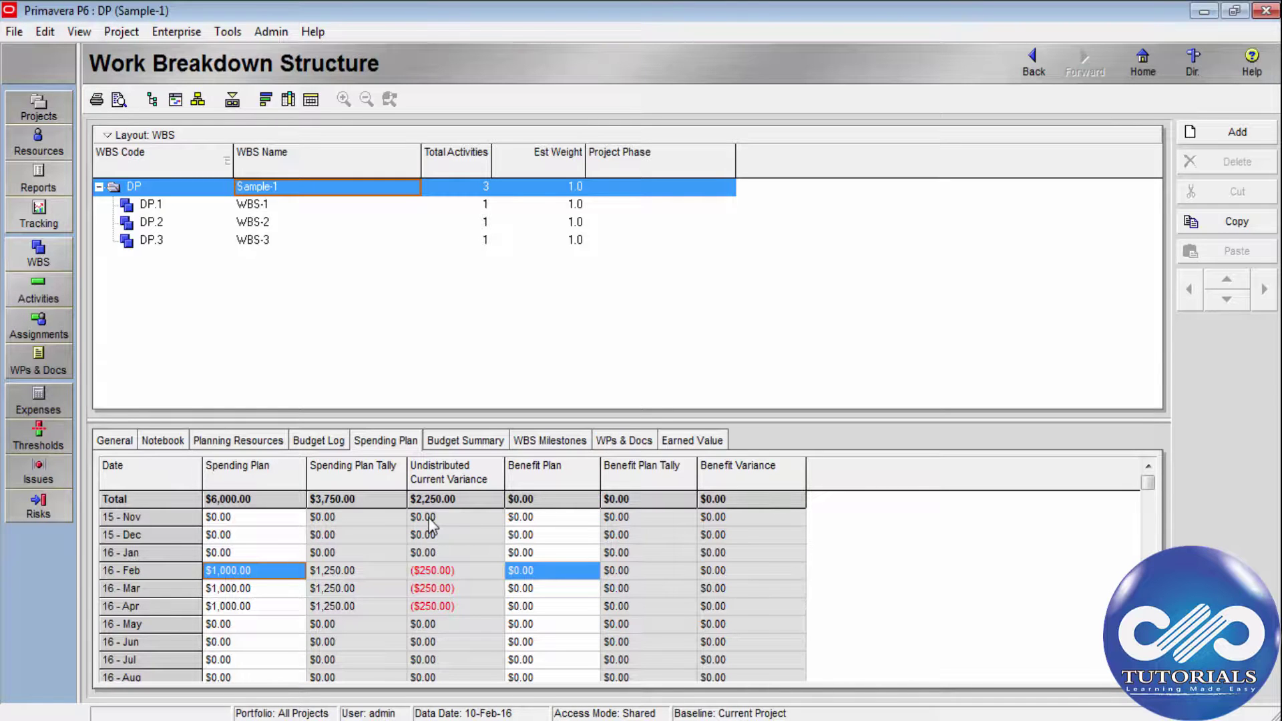
Add a $150.00 budget change entry with status Approved to Sample-1's Budget Log.
{"action": "left_click", "coordinate": [319, 440]}
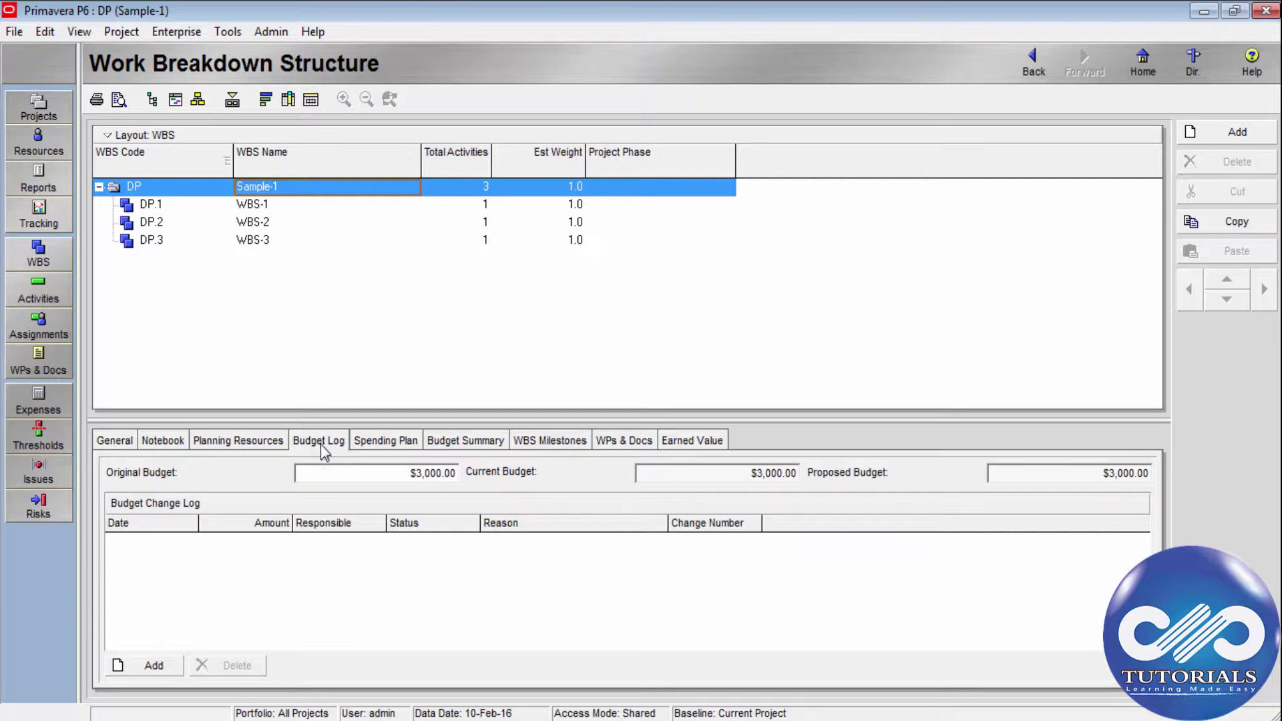
{"action": "left_click", "coordinate": [155, 666]}
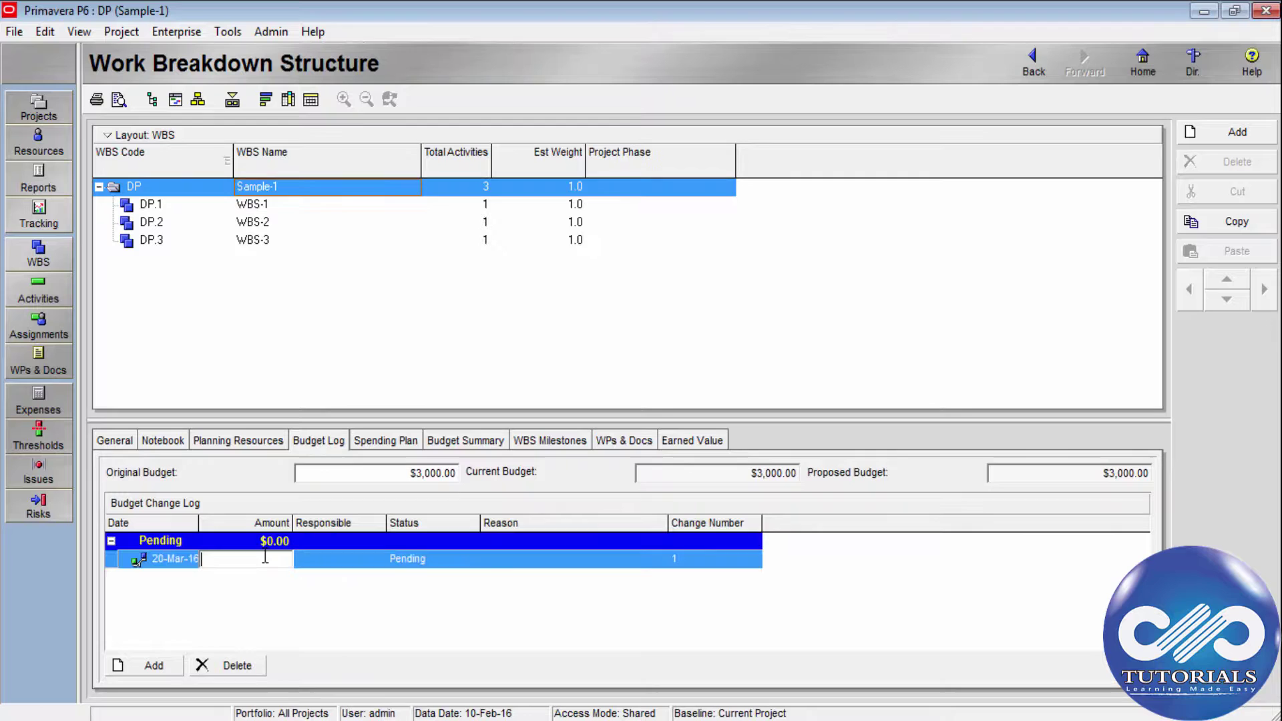
{"action": "type", "text": "150"}
{"action": "left_click", "coordinate": [342, 563]}
{"action": "left_click", "coordinate": [353, 561]}
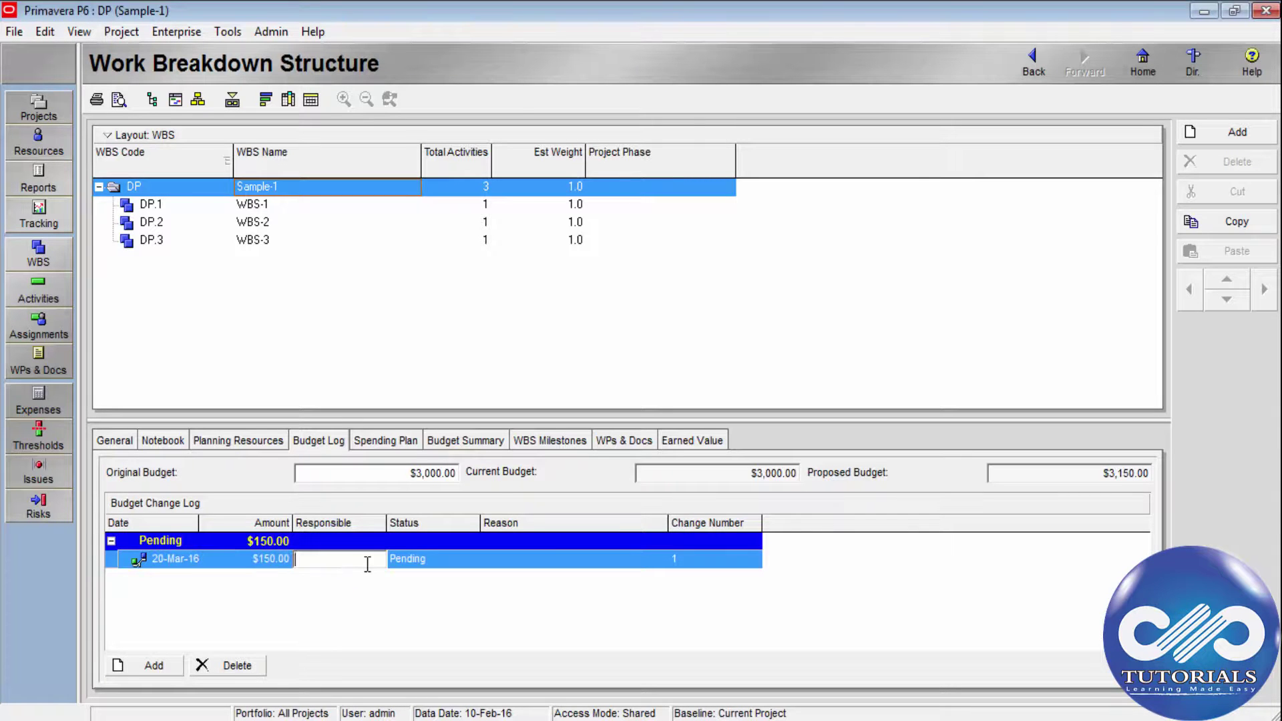
{"action": "left_click", "coordinate": [403, 559]}
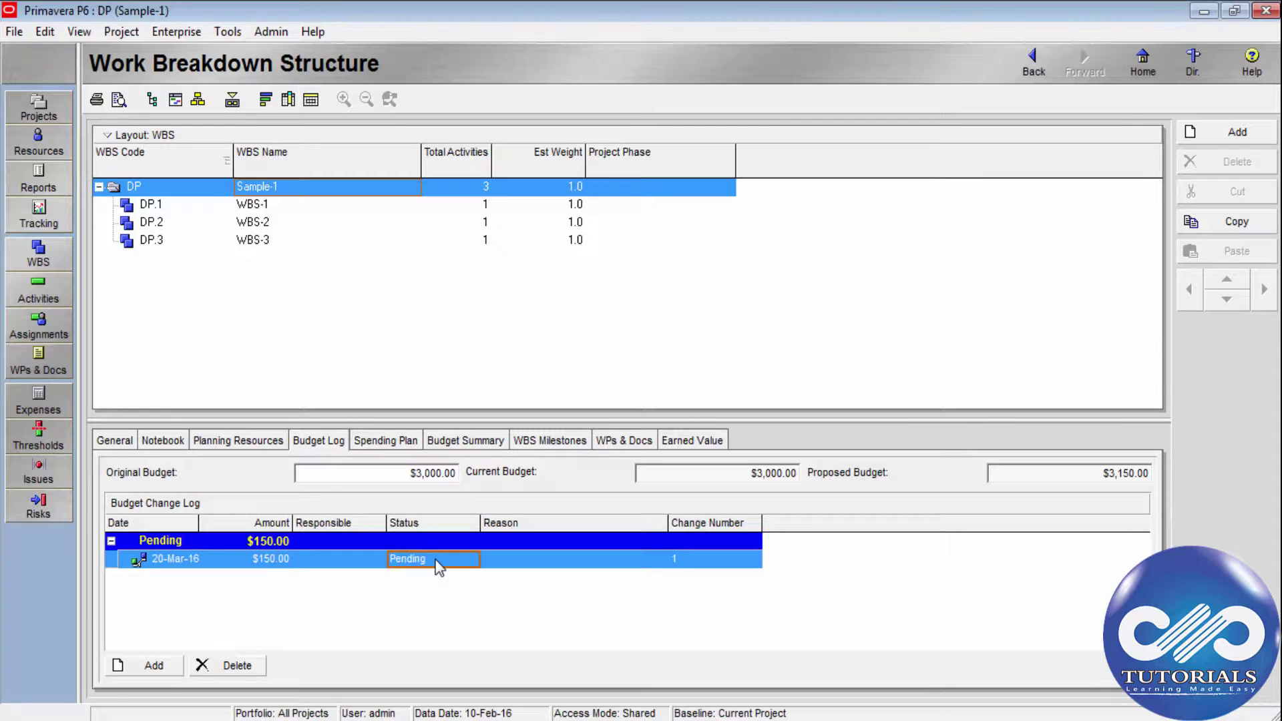
{"action": "left_click", "coordinate": [441, 561]}
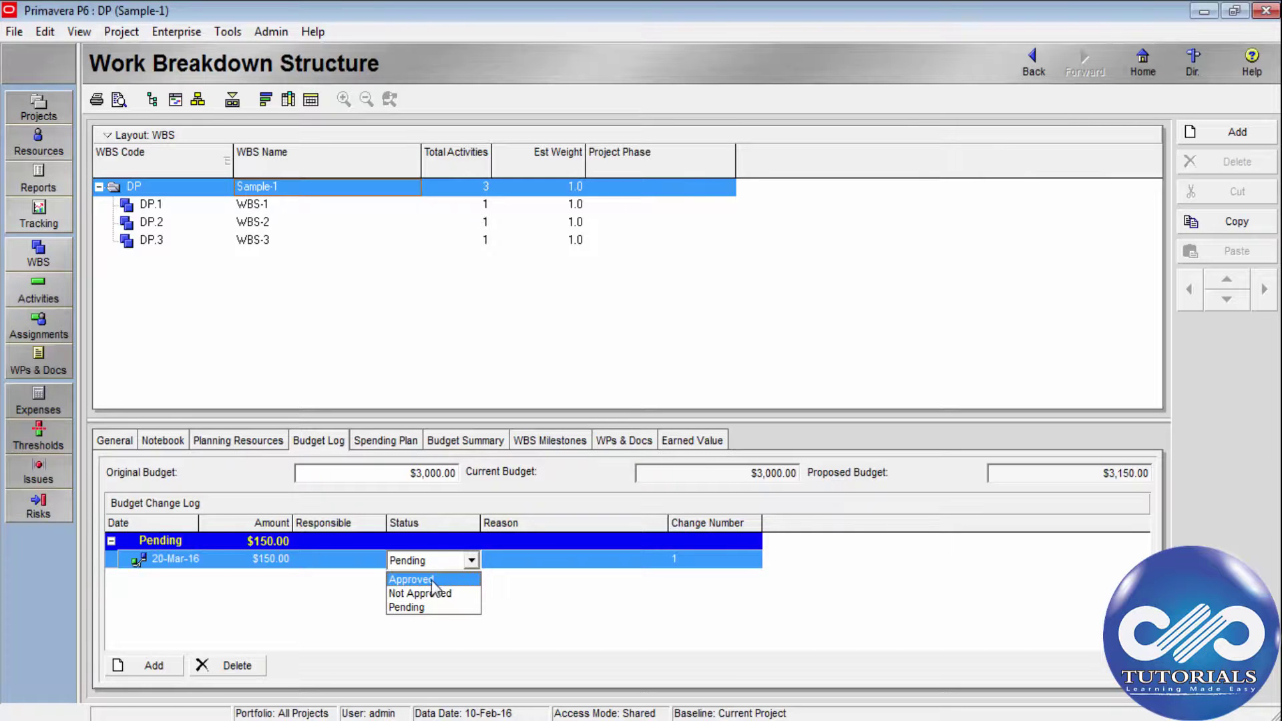
{"action": "left_click", "coordinate": [434, 581]}
Give the change reason 'escalation' and change number 1, then review the budget summary.
{"action": "left_click", "coordinate": [538, 560]}
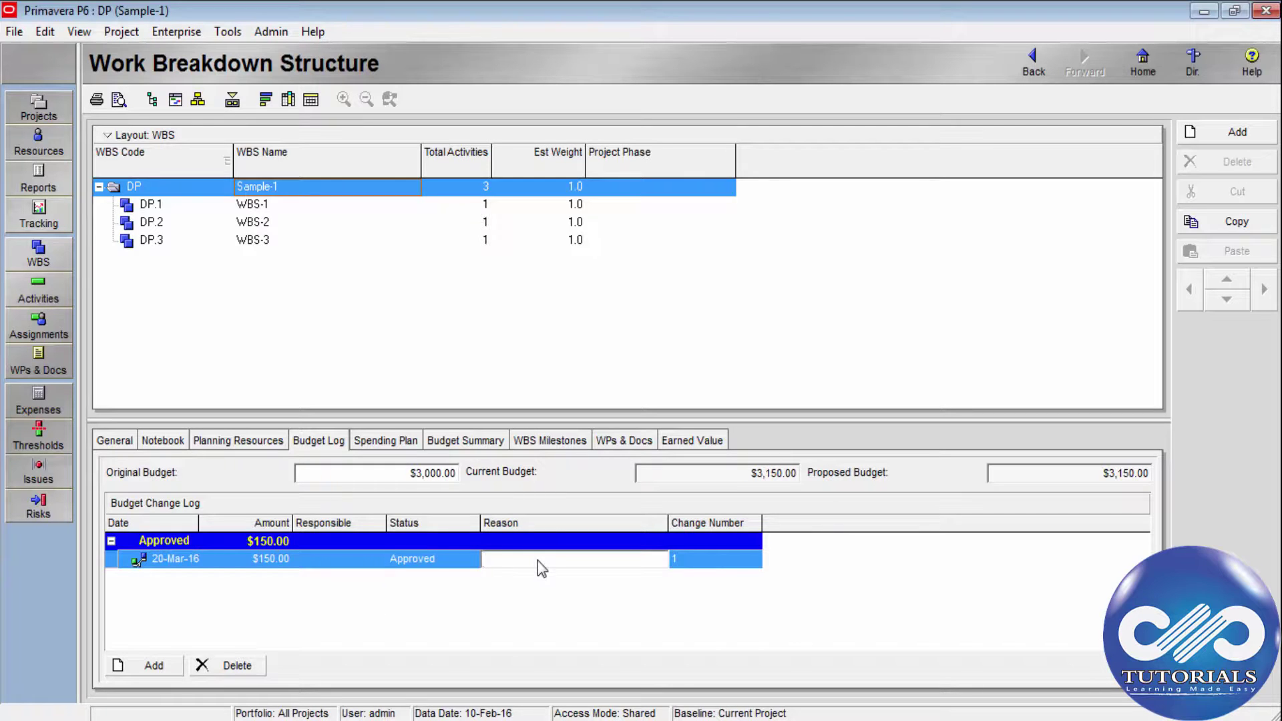
{"action": "type", "text": "escalation"}
{"action": "left_click", "coordinate": [682, 562]}
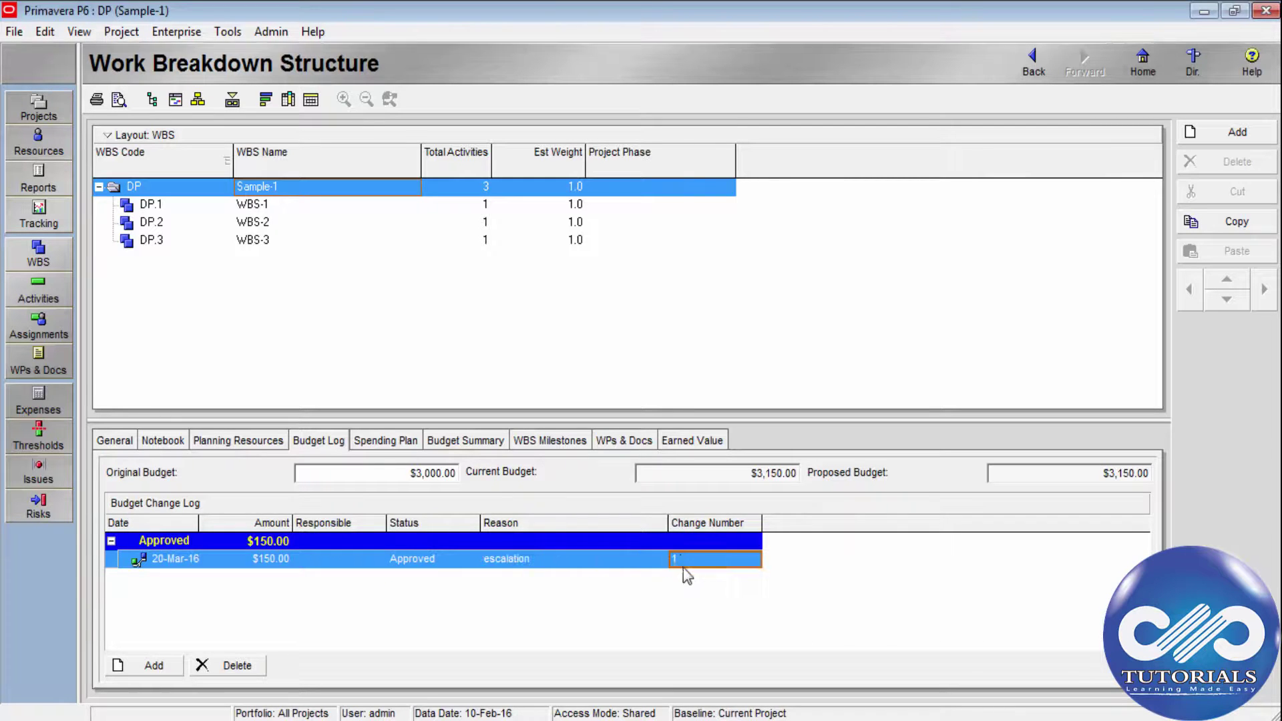
{"action": "left_click", "coordinate": [681, 587]}
{"action": "left_click", "coordinate": [252, 205]}
{"action": "key", "text": "Up"}
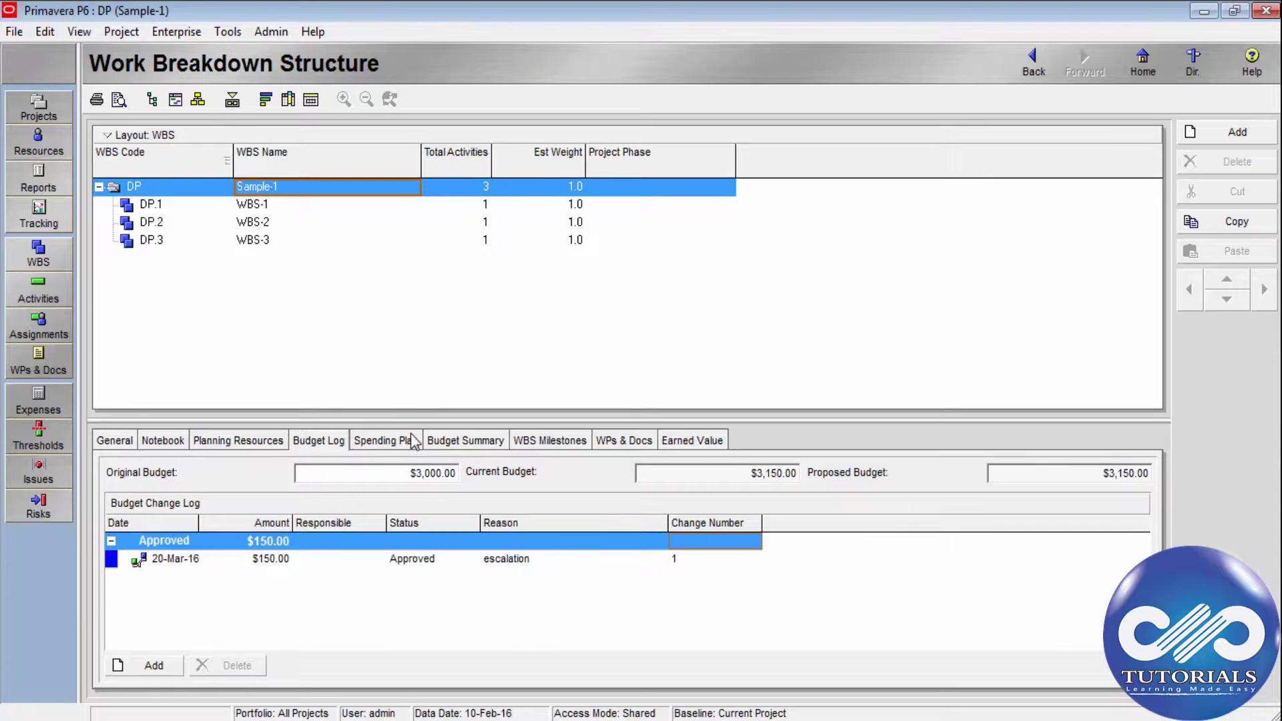
{"action": "left_click", "coordinate": [392, 443]}
{"action": "left_click", "coordinate": [468, 446]}
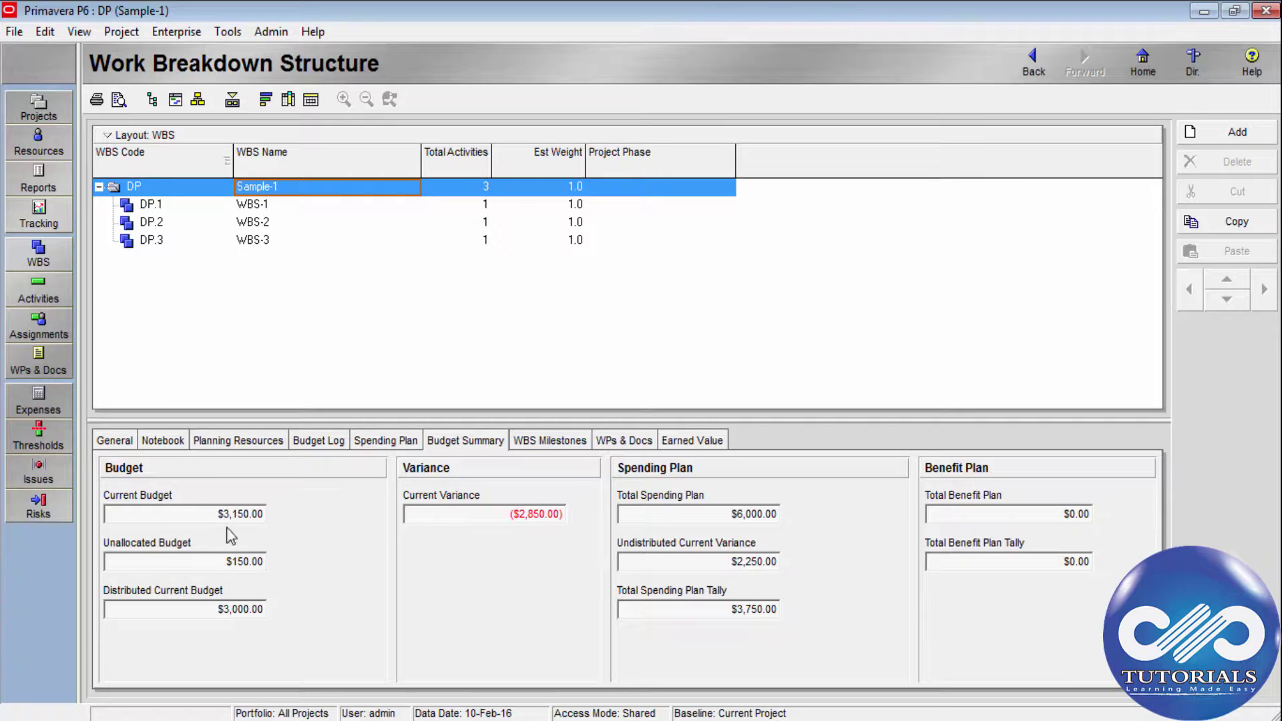
{"action": "left_click", "coordinate": [194, 609]}
{"action": "left_click_drag", "start_coordinate": [206, 612], "coordinate": [106, 617]}
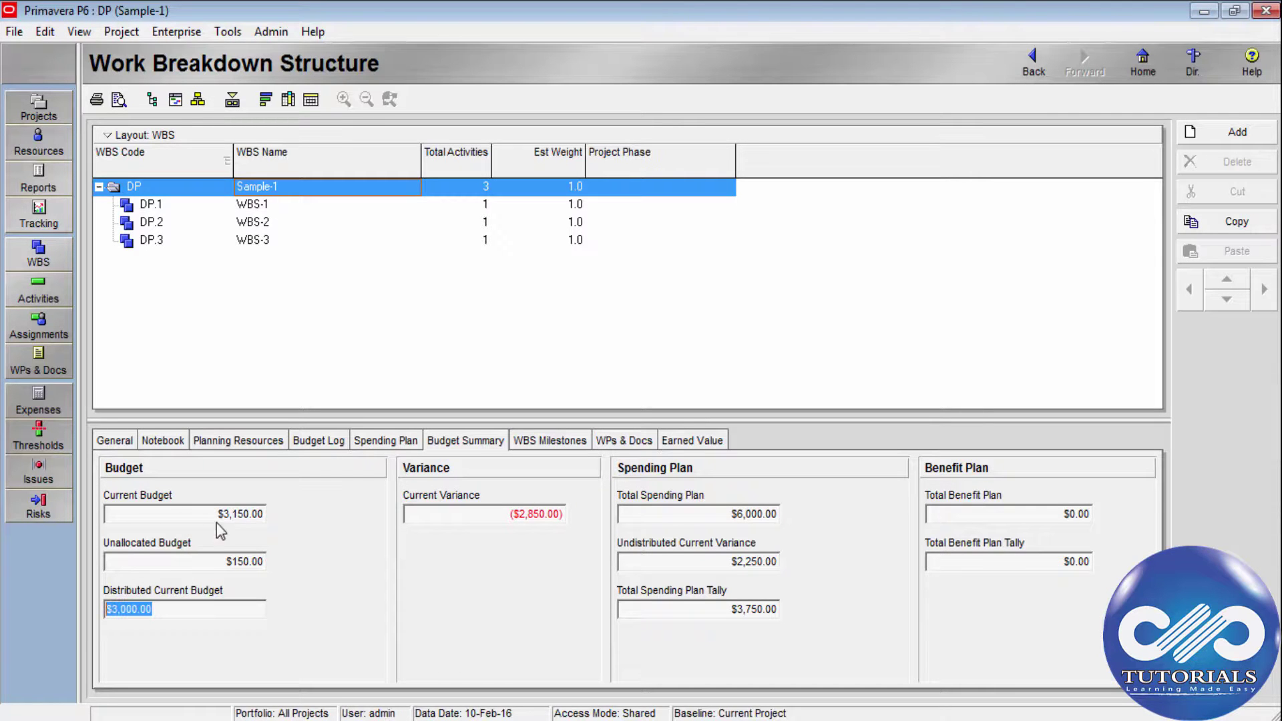
{"action": "left_click", "coordinate": [251, 518]}
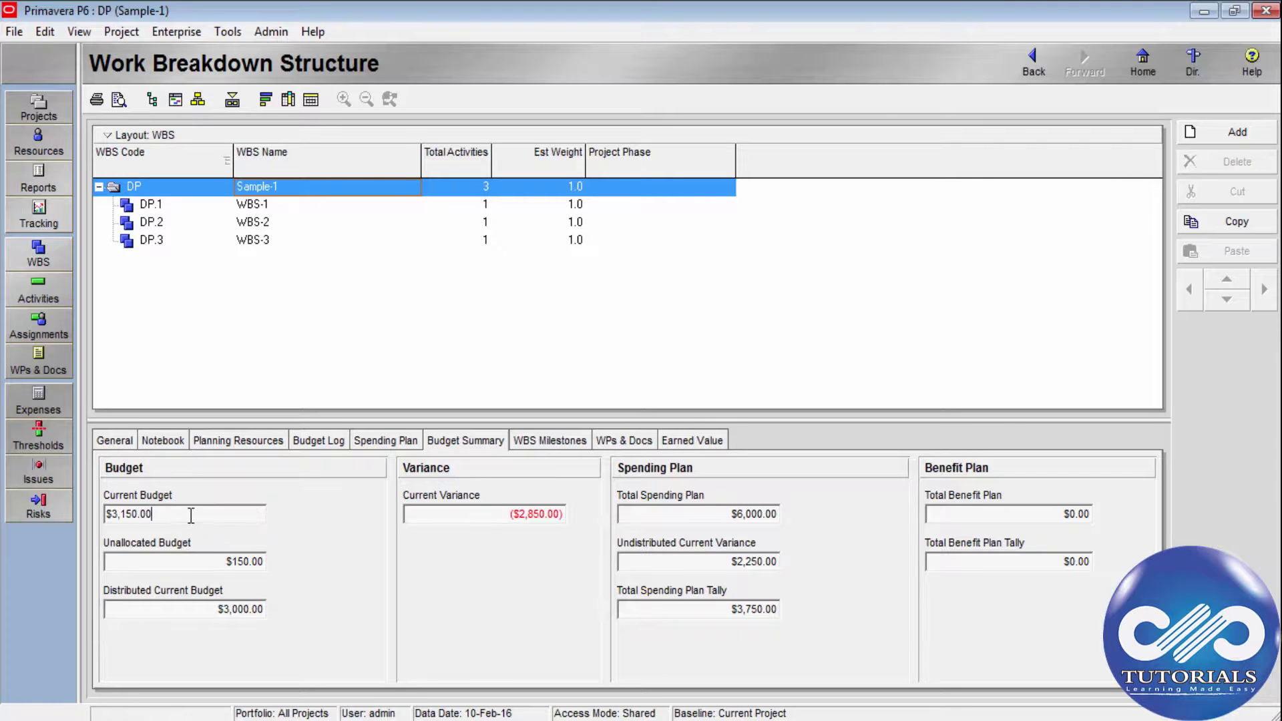
{"action": "left_click", "coordinate": [469, 512]}
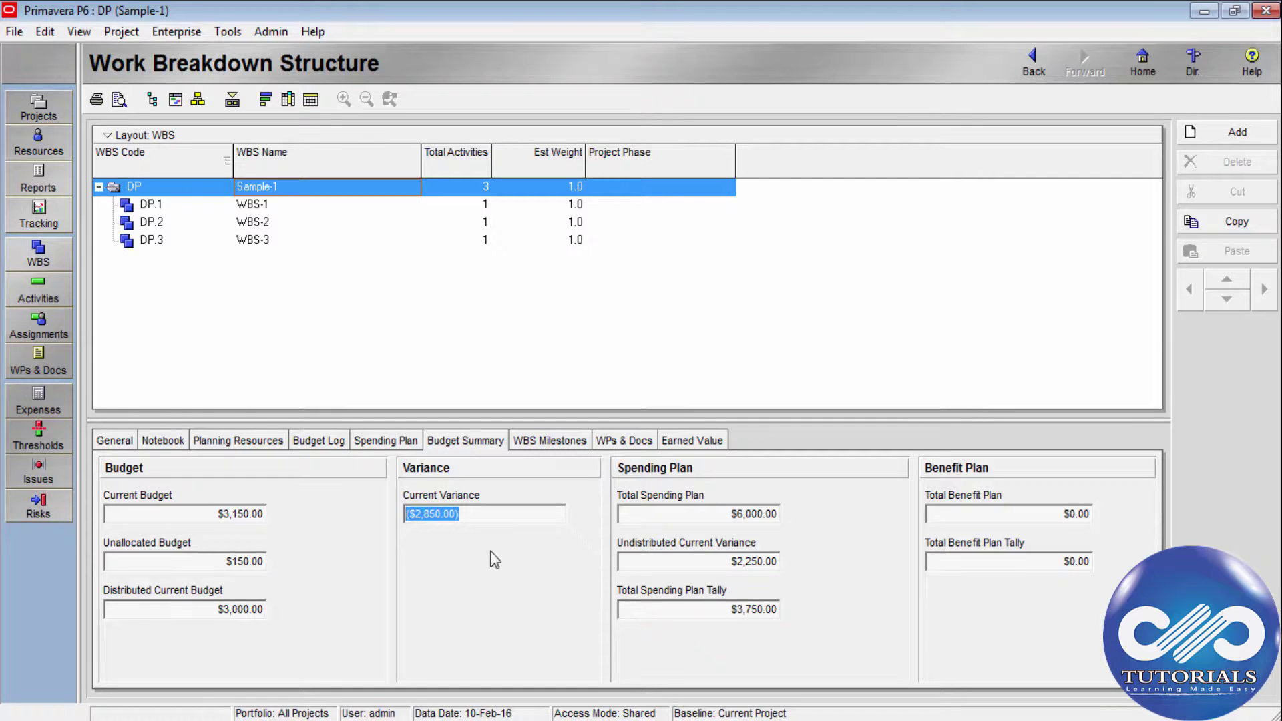
{"action": "left_click", "coordinate": [328, 444]}
{"action": "left_click", "coordinate": [371, 442]}
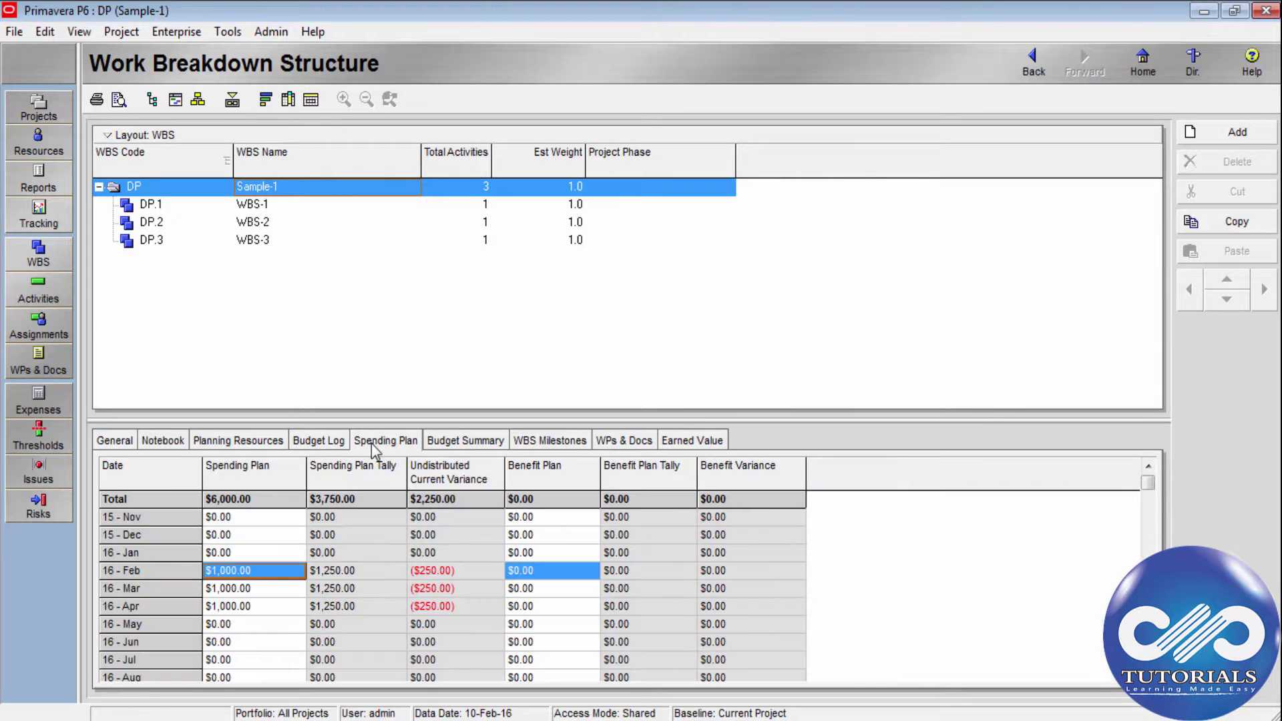
{"action": "left_click", "coordinate": [457, 444]}
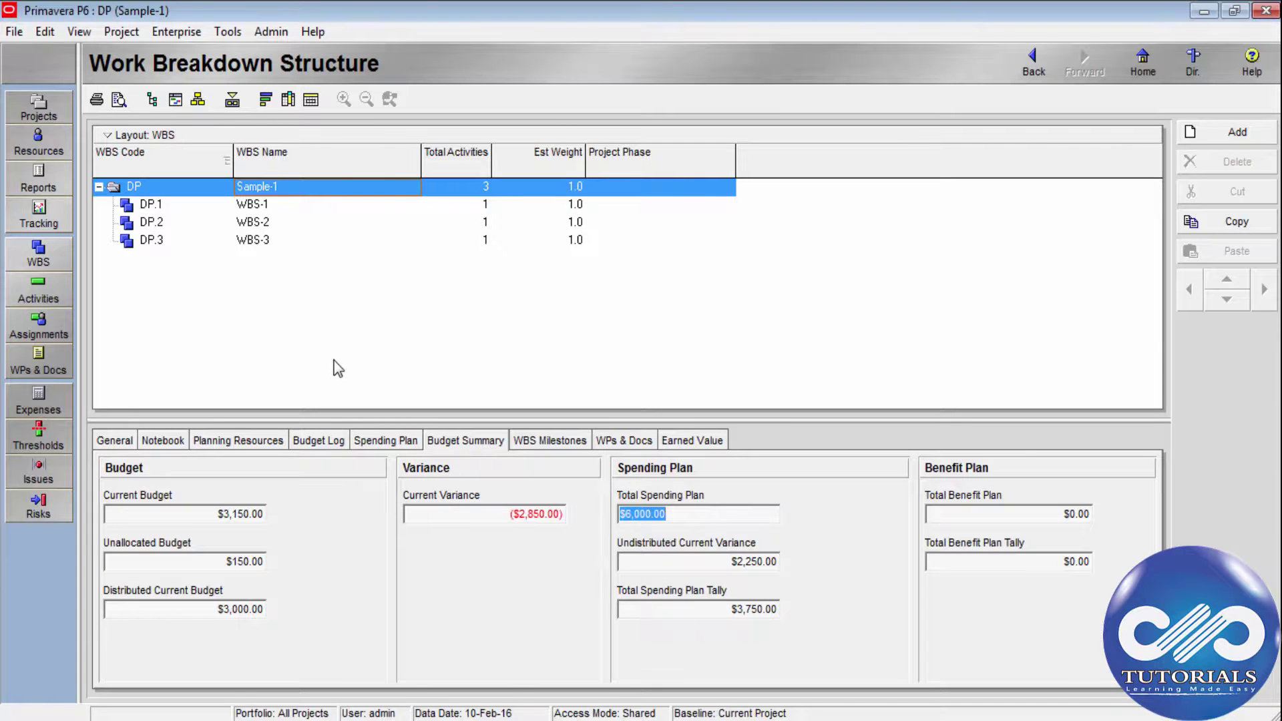
Review the enterprise funding sources, collapsing City Schools Board, and close the list.
{"action": "left_click", "coordinate": [175, 32]}
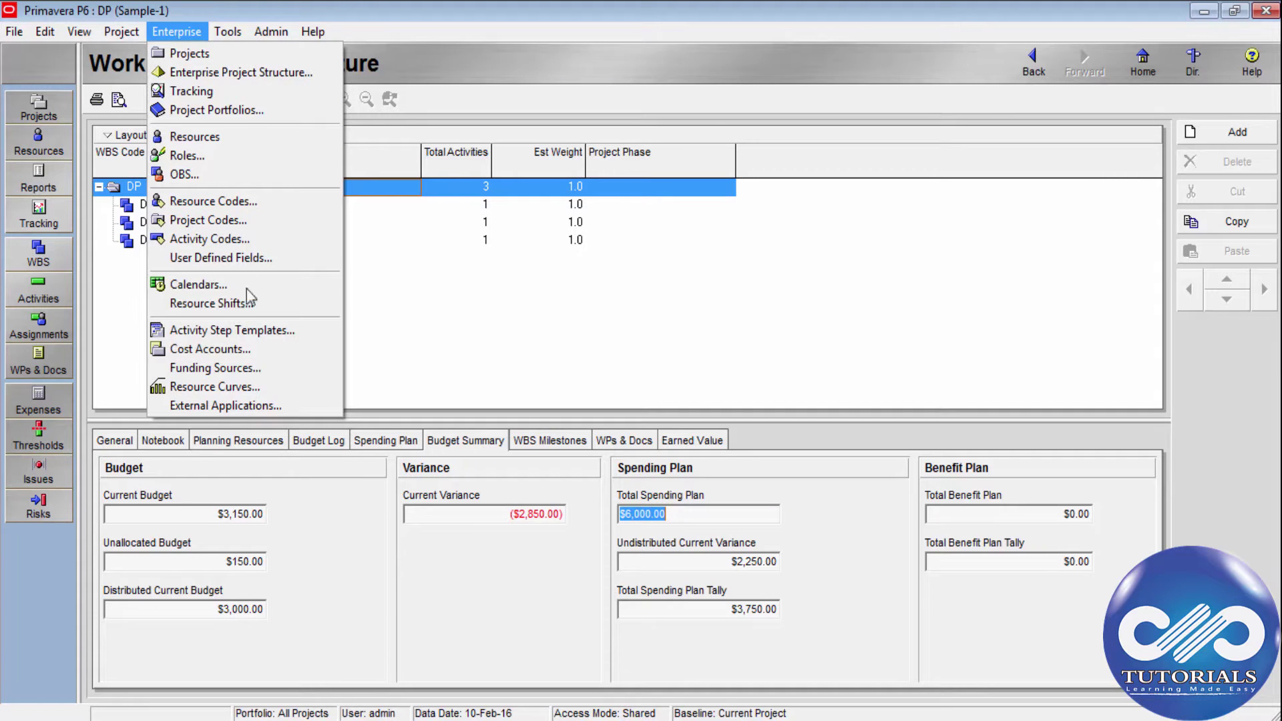
{"action": "left_click", "coordinate": [251, 368]}
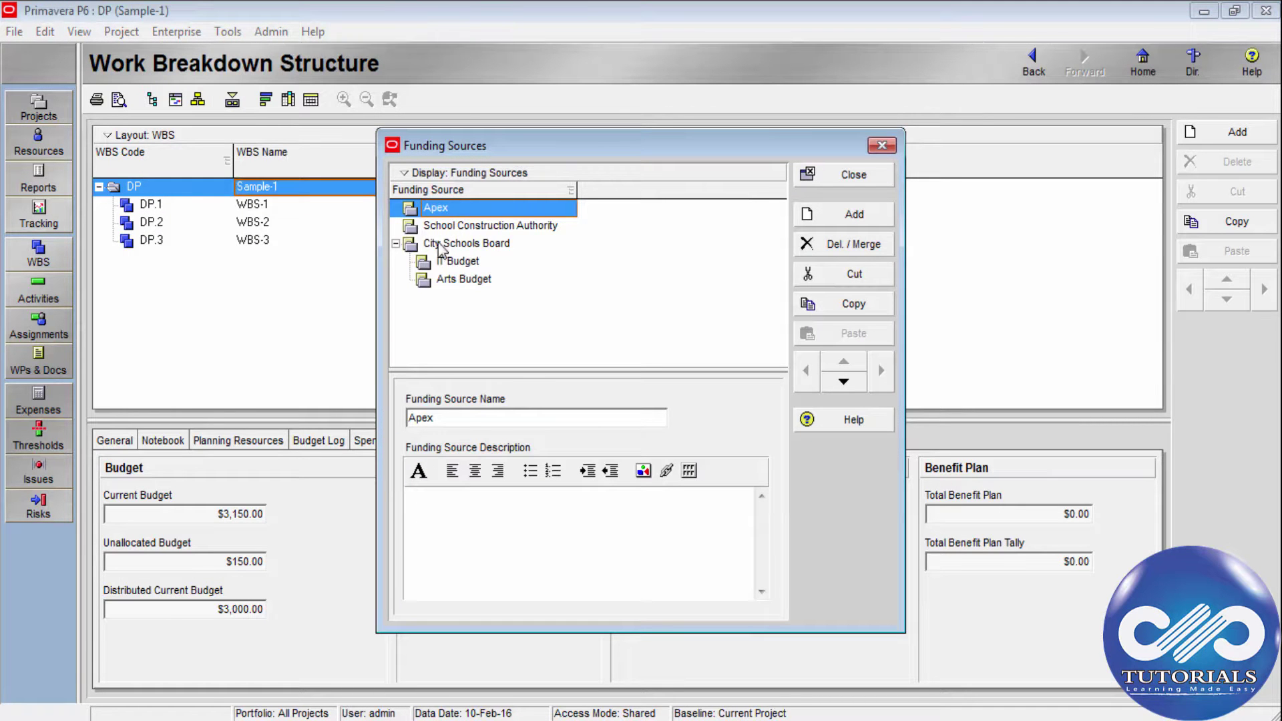
{"action": "double_click", "coordinate": [410, 245]}
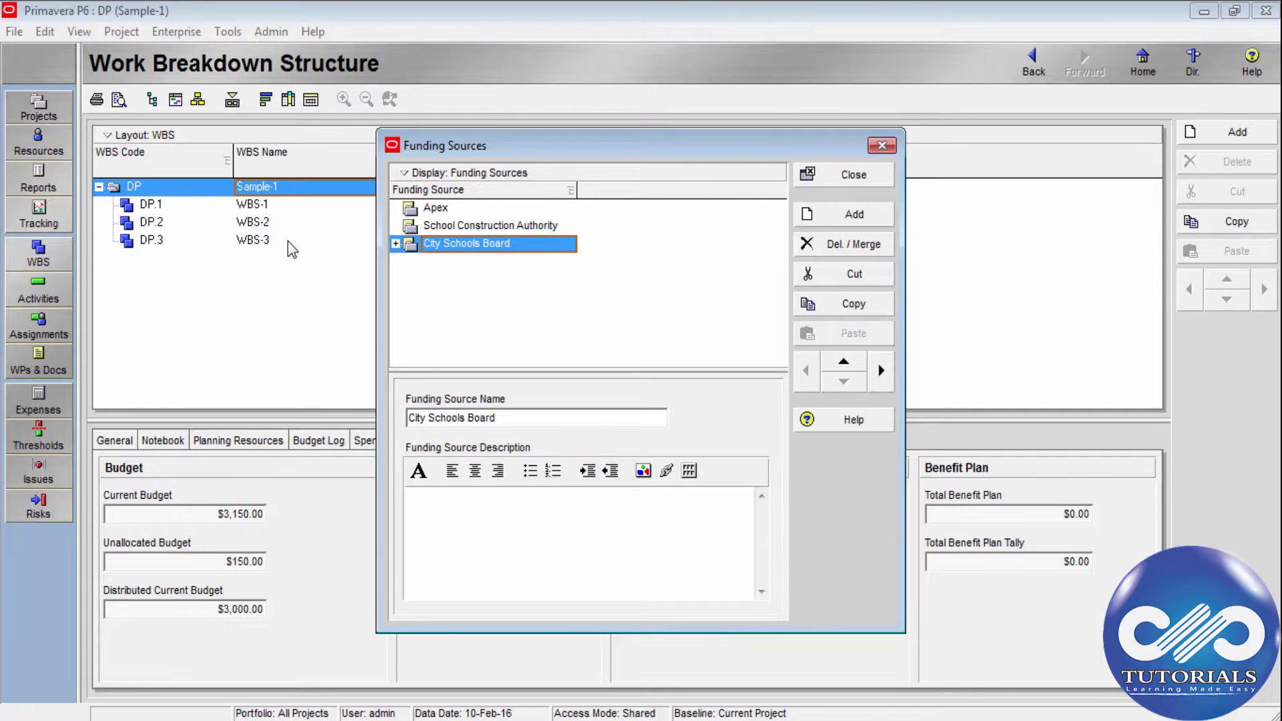
{"action": "key", "text": "Escape"}
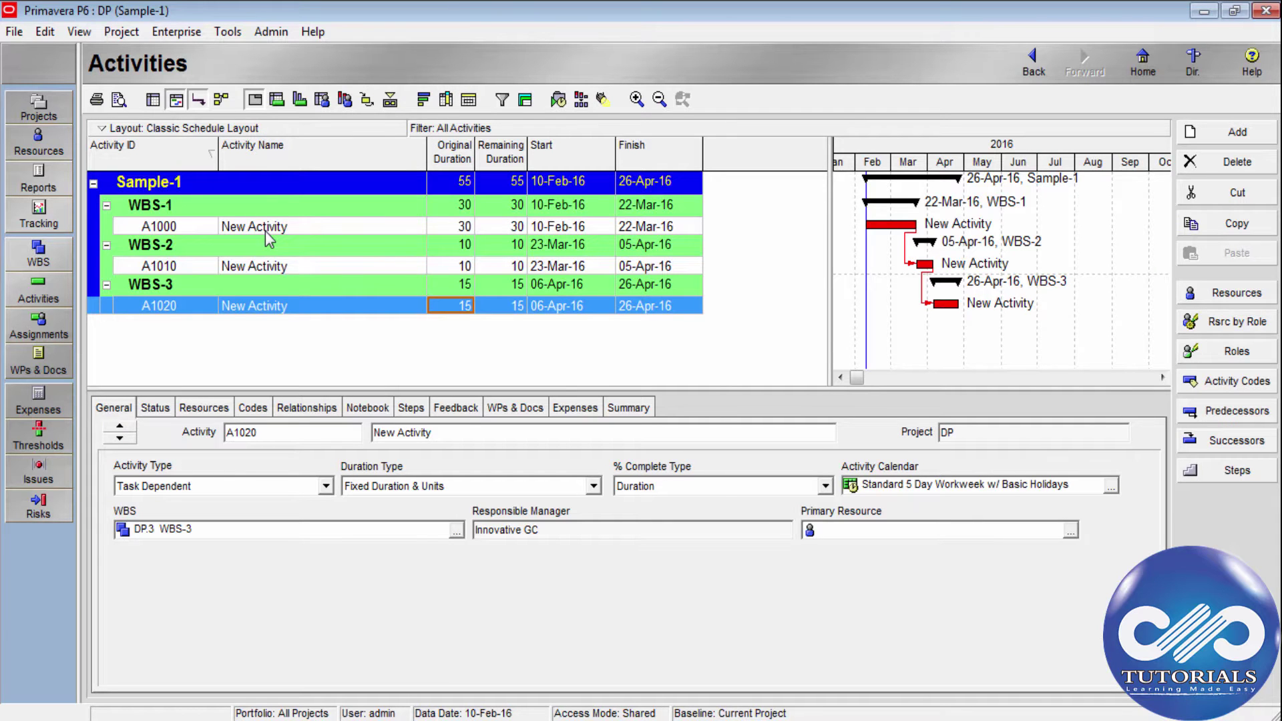
{"action": "right_click", "coordinate": [718, 153]}
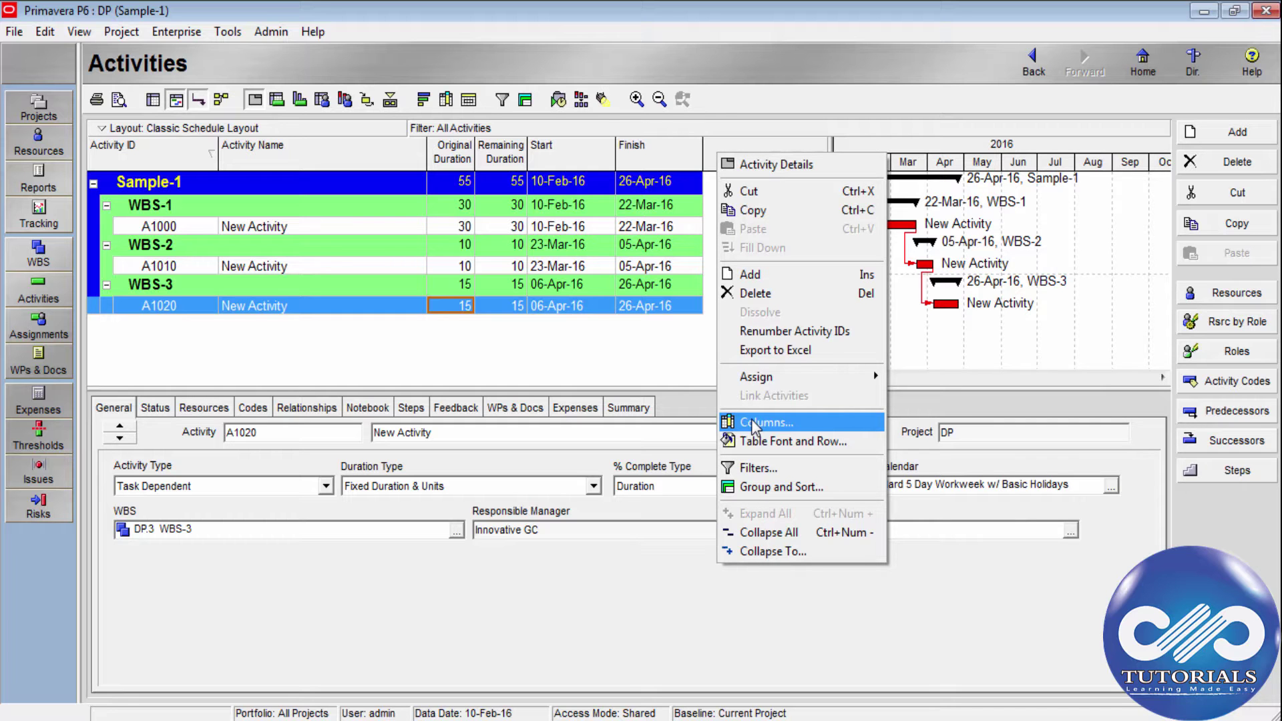
{"action": "left_click", "coordinate": [587, 344]}
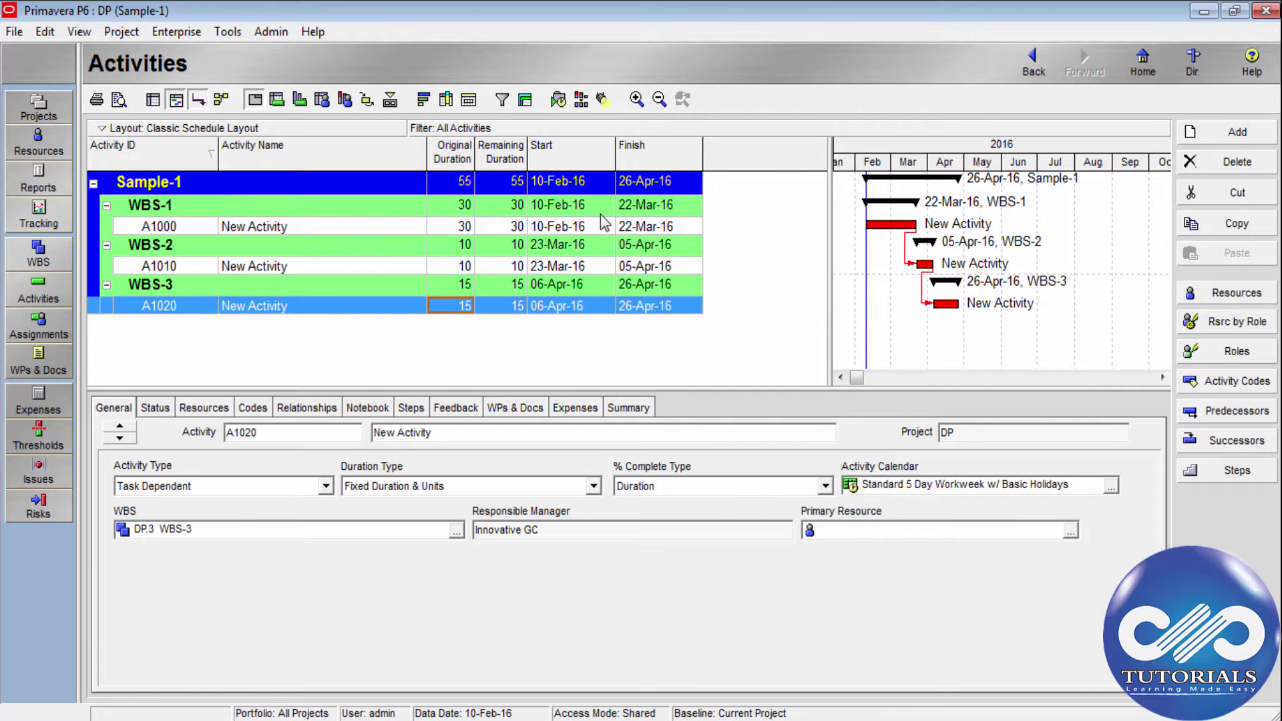